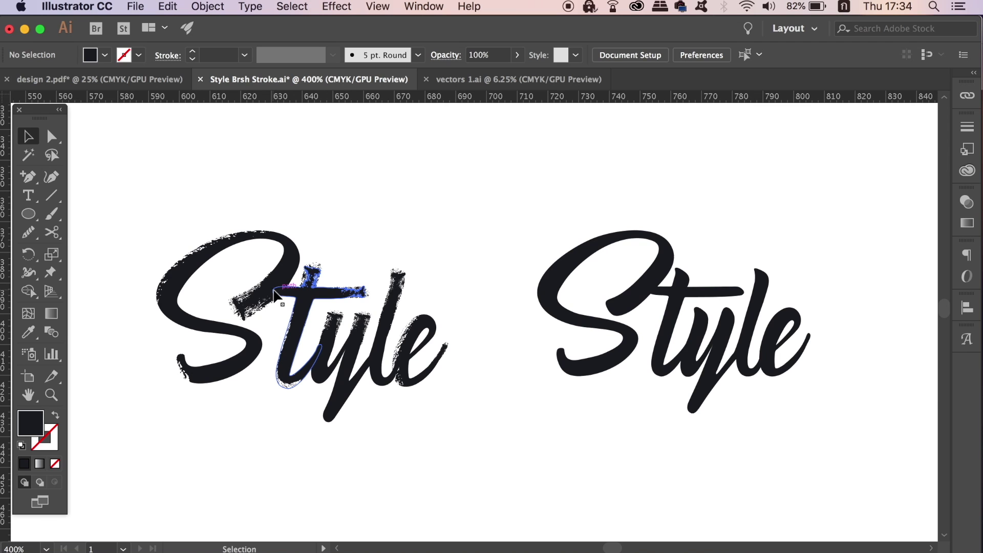
# Compare both Style words, then delete the clean vector Style copy and recenter the brushed one
pyautogui.press('super+equal')
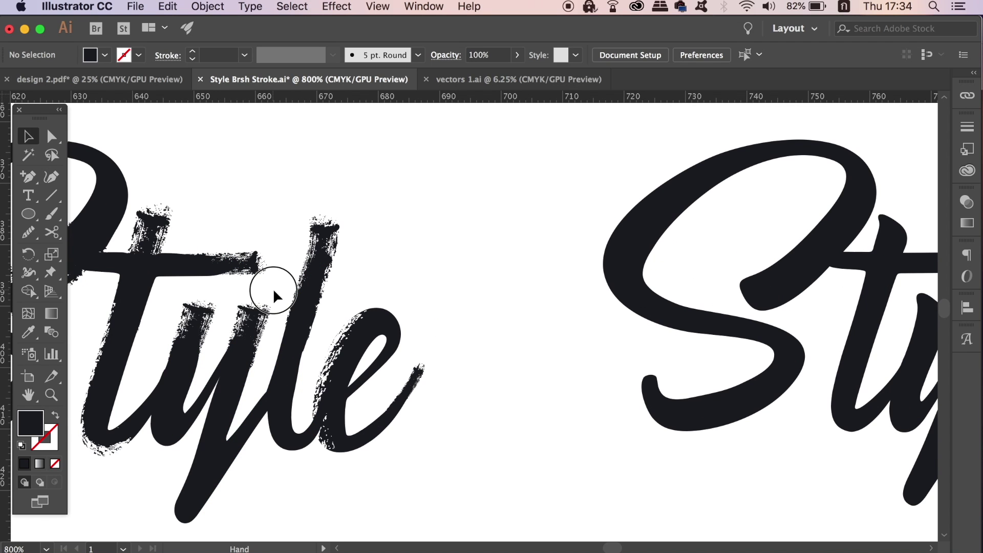
pyautogui.moveTo(273, 287); pyautogui.dragTo(488, 286)
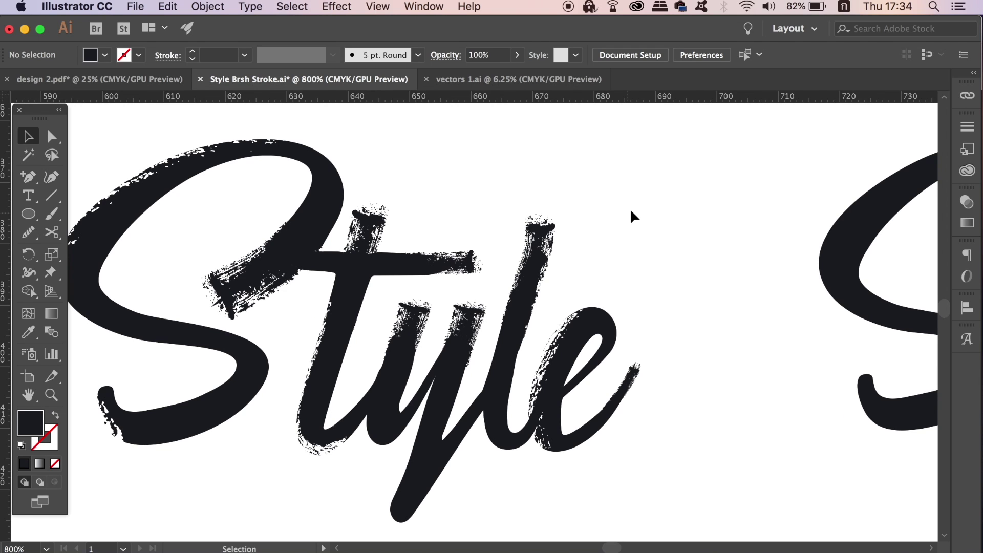
pyautogui.press('super+minus')
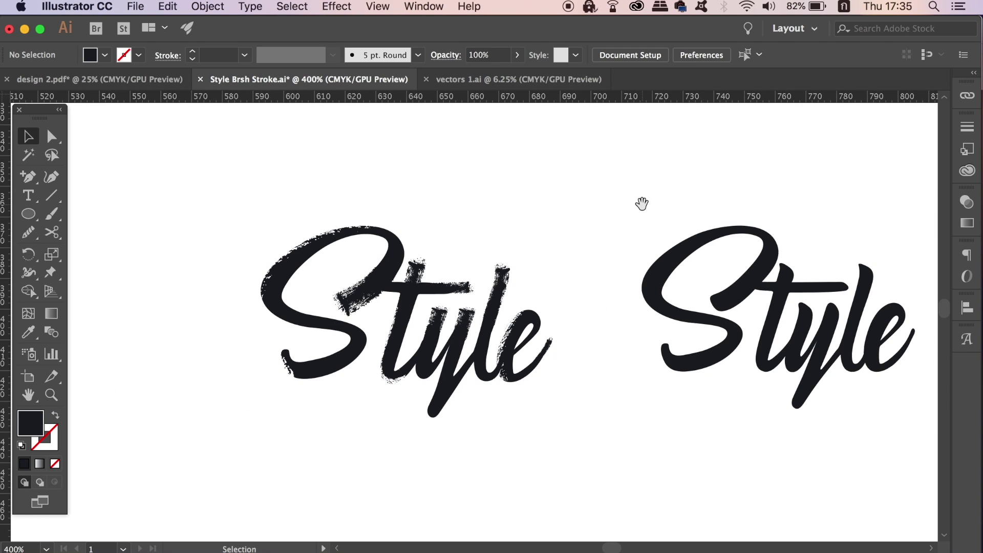
pyautogui.moveTo(640, 204); pyautogui.dragTo(826, 390)
pyautogui.press('Delete')
pyautogui.moveTo(395, 246); pyautogui.dragTo(537, 244)
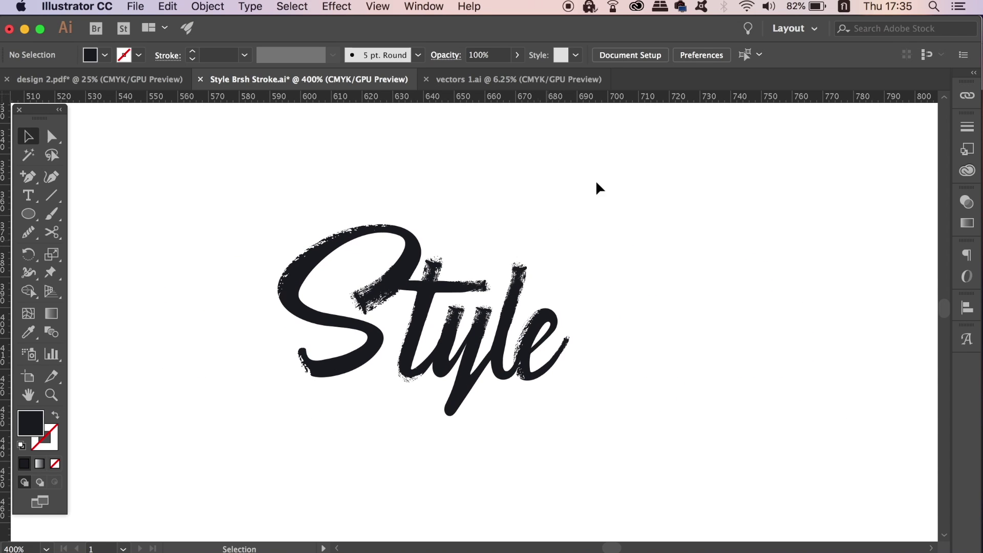
pyautogui.click(560, 81)
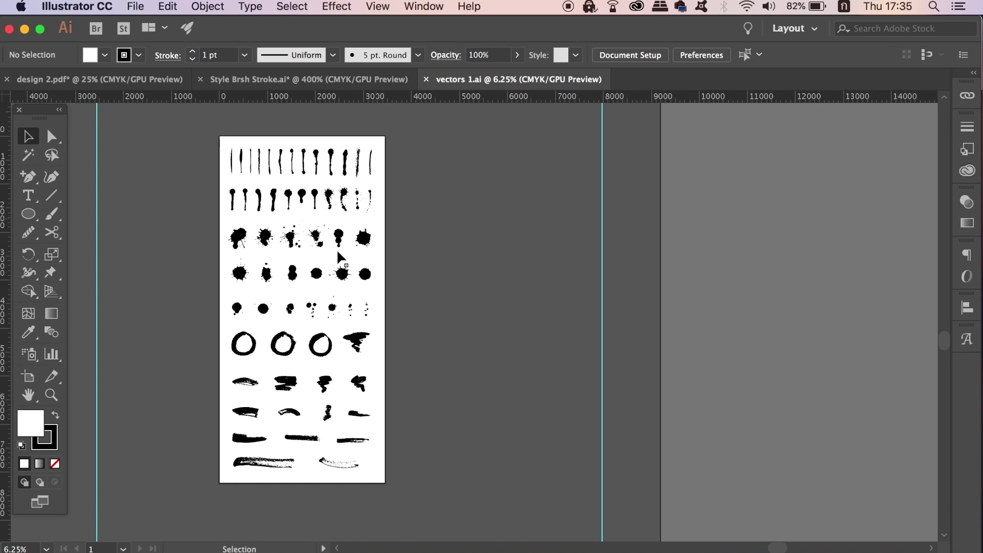
pyautogui.press('a')
pyautogui.press('super+equal')
pyautogui.press('super+equal')
pyautogui.press('super+equal')
pyautogui.moveTo(336, 249); pyautogui.dragTo(430, 445)
pyautogui.moveTo(450, 301); pyautogui.dragTo(450, 391)
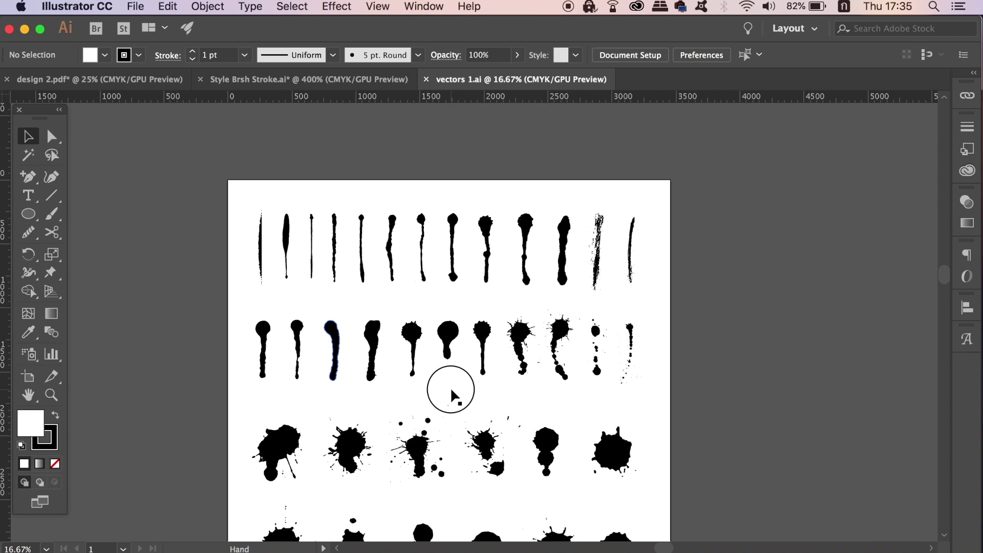
pyautogui.scroll(-8, 442, 347)
pyautogui.scroll(-15, 441, 347)
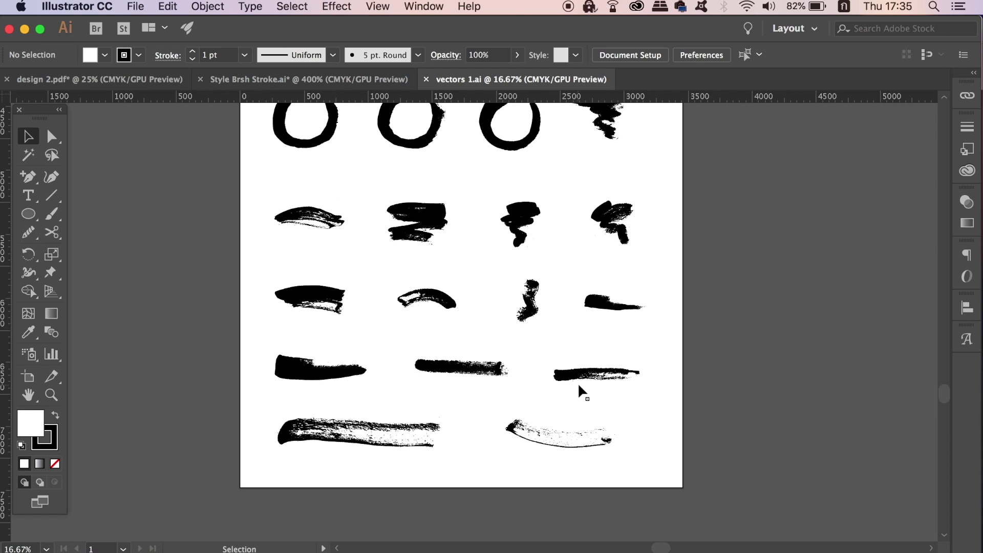
pyautogui.press('super+equal')
pyautogui.press('super+equal')
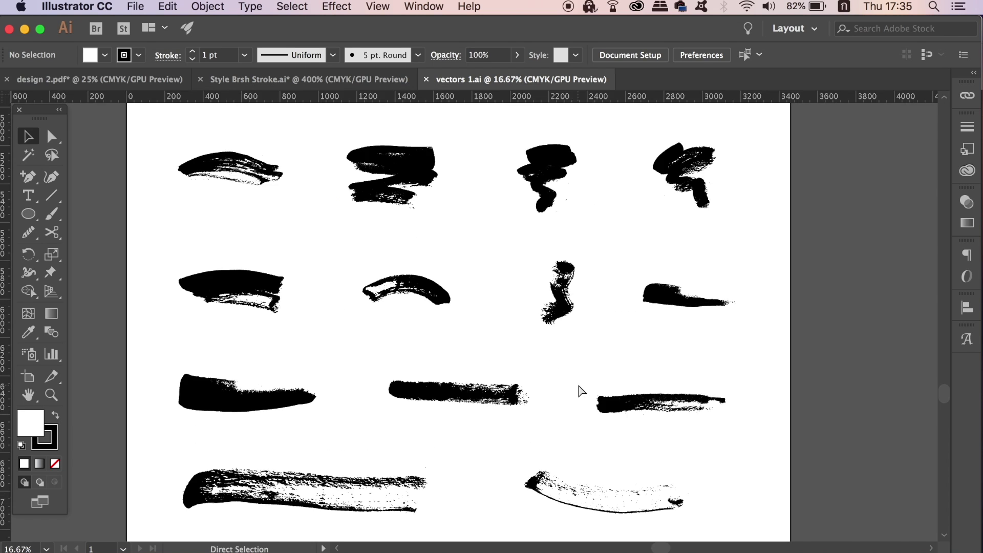
pyautogui.moveTo(577, 386); pyautogui.dragTo(611, 264)
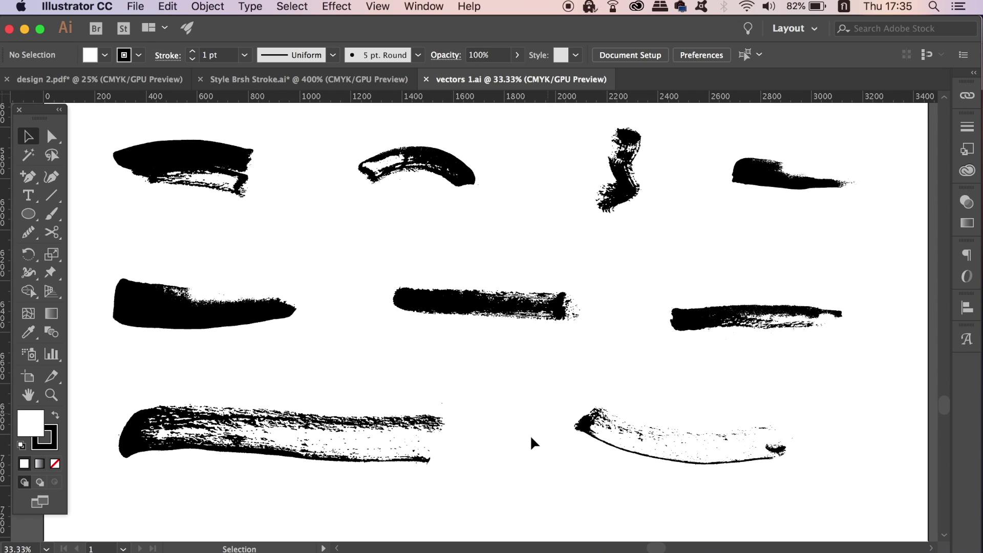
pyautogui.moveTo(485, 313)
pyautogui.mouseDown()
pyautogui.moveTo(481, 292)
pyautogui.moveTo(548, 187)
pyautogui.mouseUp()
# Duplicate the long dry-brush stroke below the artboard
pyautogui.click(491, 248)
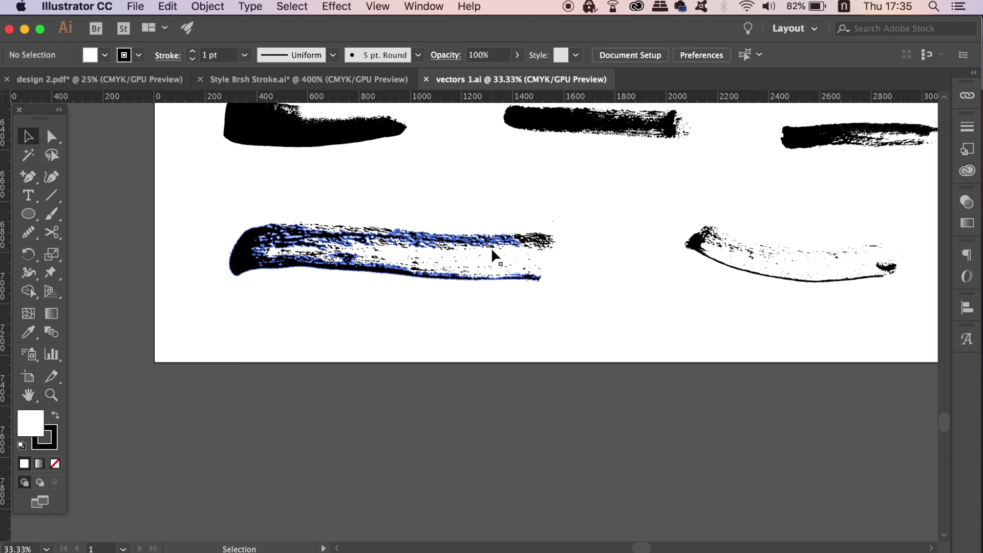
pyautogui.click(491, 246)
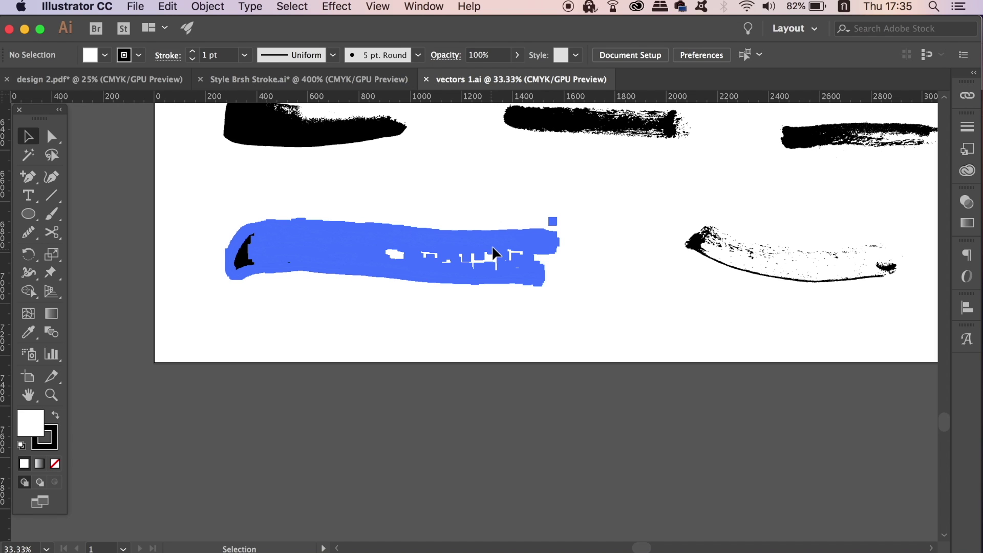
pyautogui.press('alt')
pyautogui.moveTo(507, 248); pyautogui.dragTo(508, 450)
pyautogui.click(628, 386)
pyautogui.scroll(-3, 526, 352)
pyautogui.hscroll(-2, 526, 351)
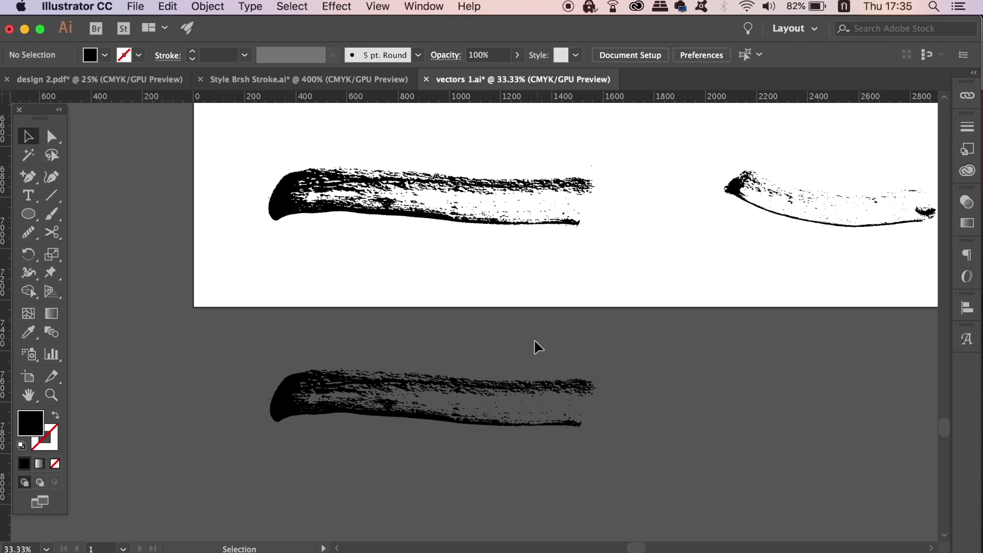
# Trim the copy by deleting its rounded left end and lower half, leaving a thin strip
pyautogui.press('a')
pyautogui.moveTo(224, 362); pyautogui.dragTo(341, 457)
pyautogui.press('Delete')
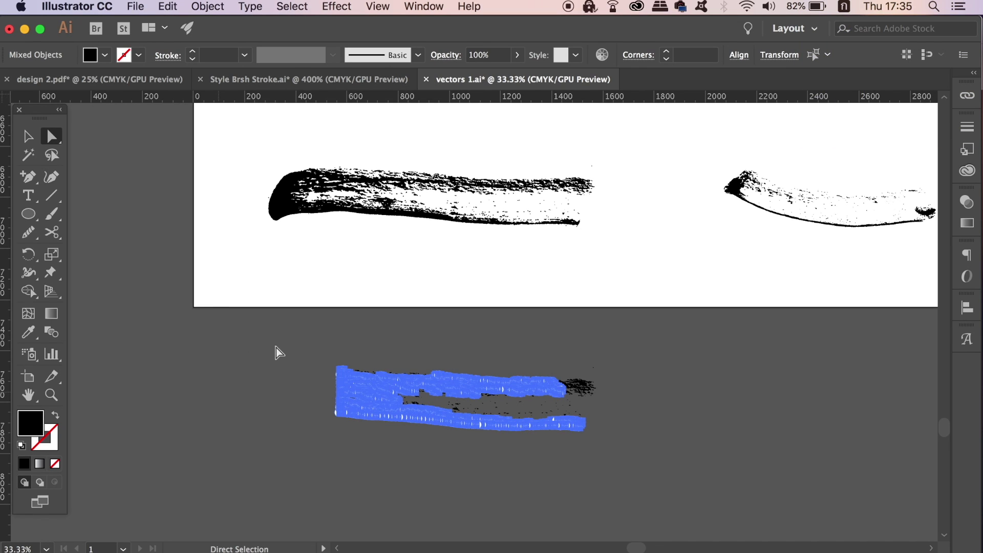
pyautogui.click(304, 338)
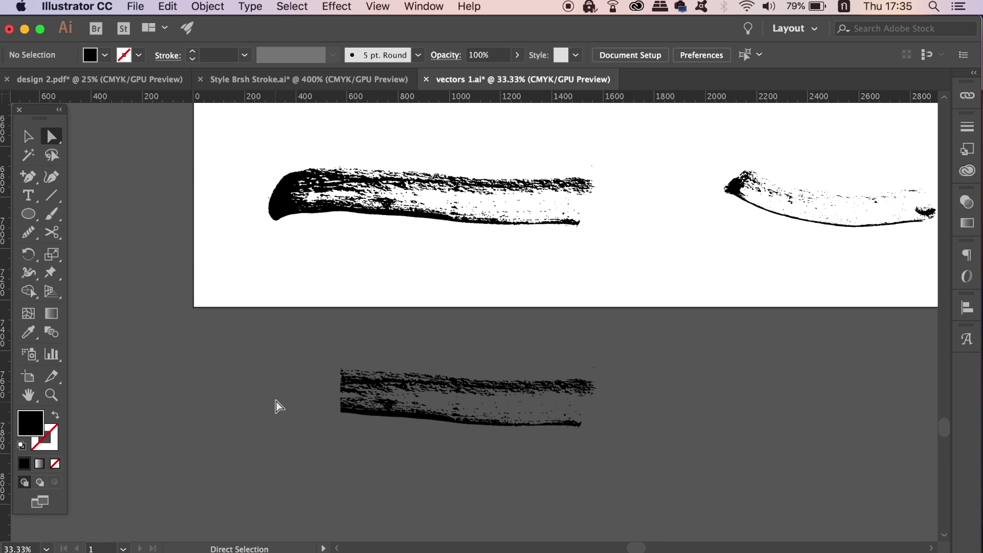
pyautogui.moveTo(276, 402); pyautogui.dragTo(678, 456)
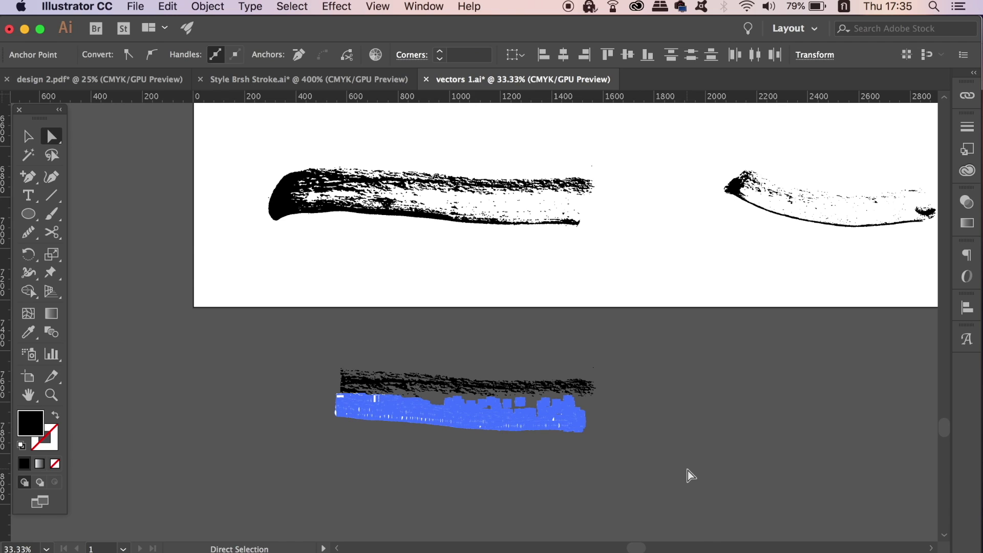
pyautogui.press('Delete')
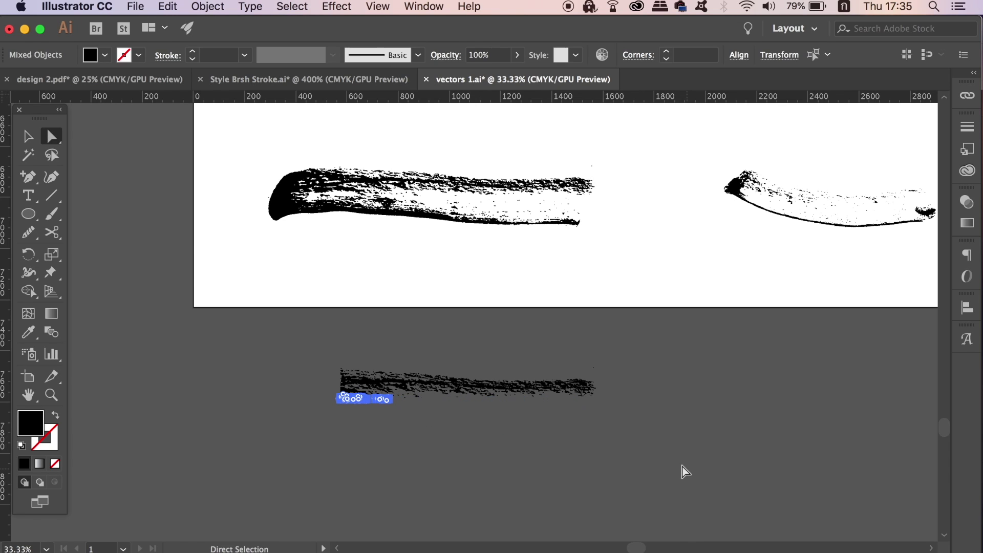
pyautogui.click(667, 419)
pyautogui.press('v')
pyautogui.click(521, 394)
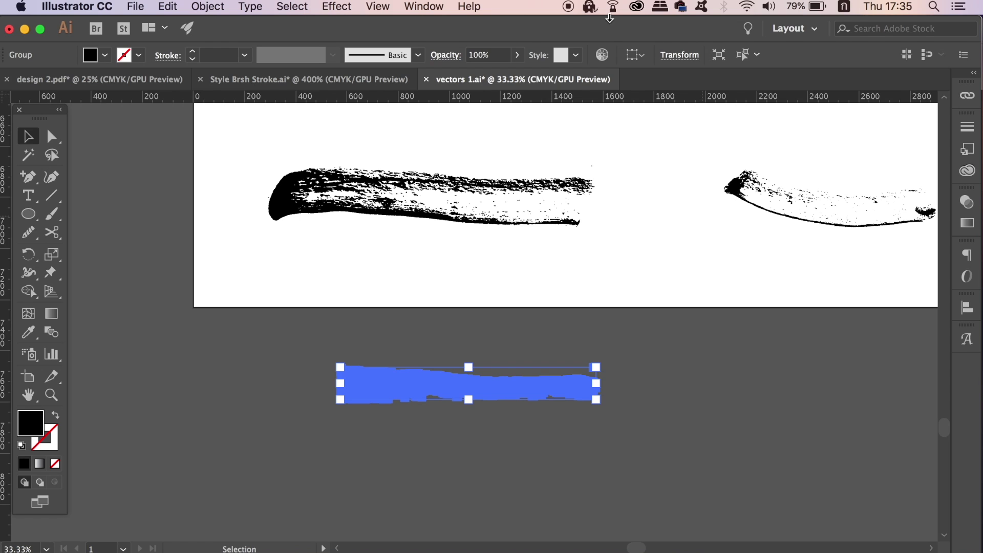
# Merge the trimmed strip's pieces into one shape with Pathfinder Unite
pyautogui.click(424, 7)
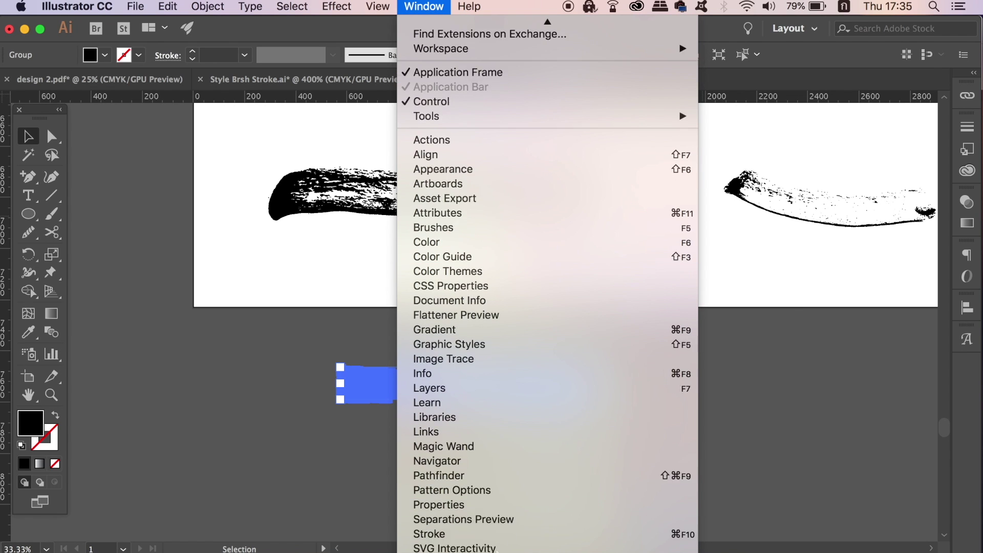
pyautogui.click(507, 463)
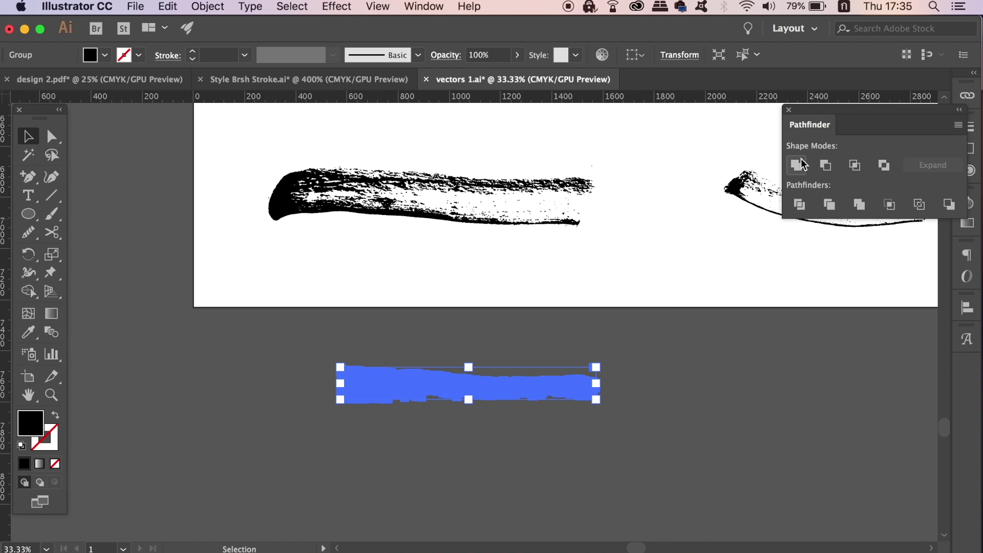
pyautogui.click(798, 164)
pyautogui.click(732, 375)
# Move the strip into Style Brsh Stroke.ai and shrink it to a small stroke above the lettering
pyautogui.click(577, 388)
pyautogui.moveTo(576, 387)
pyautogui.mouseDown()
pyautogui.moveTo(446, 159)
pyautogui.moveTo(372, 82)
pyautogui.moveTo(463, 195)
pyautogui.moveTo(484, 182)
pyautogui.moveTo(561, 288)
pyautogui.moveTo(593, 301)
pyautogui.moveTo(572, 322)
pyautogui.moveTo(304, 210)
pyautogui.moveTo(377, 248)
pyautogui.moveTo(195, 222)
pyautogui.moveTo(608, 270)
pyautogui.moveTo(695, 248)
pyautogui.mouseUp()
pyautogui.press('super+minus')
pyautogui.moveTo(696, 179); pyautogui.dragTo(283, 226)
pyautogui.moveTo(229, 268); pyautogui.dragTo(827, 294)
pyautogui.moveTo(894, 337)
pyautogui.mouseDown()
pyautogui.moveTo(537, 281)
pyautogui.moveTo(292, 263)
pyautogui.moveTo(439, 308)
pyautogui.mouseUp()
pyautogui.click(490, 267)
pyautogui.click(390, 375)
pyautogui.press('super+equal')
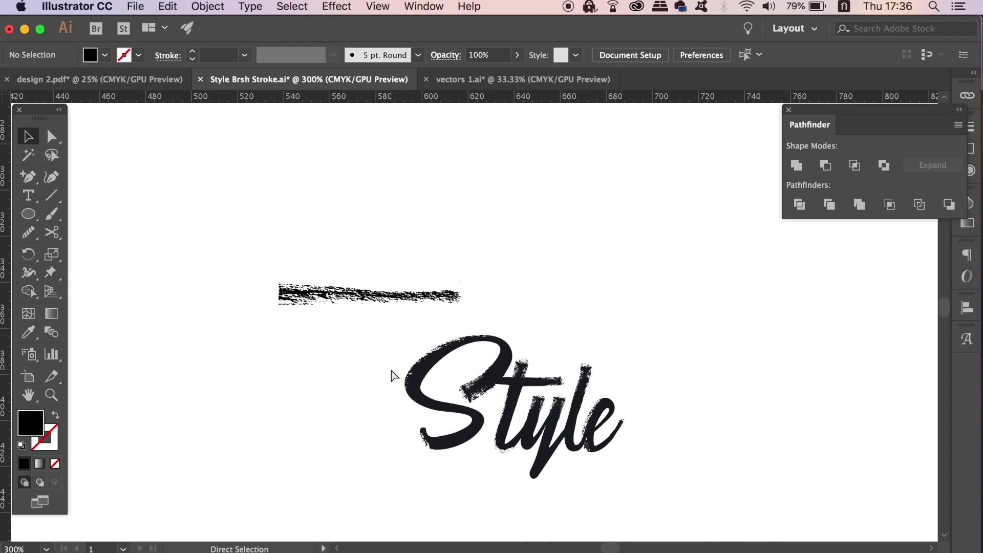
pyautogui.moveTo(391, 375); pyautogui.dragTo(423, 342)
pyautogui.click(789, 110)
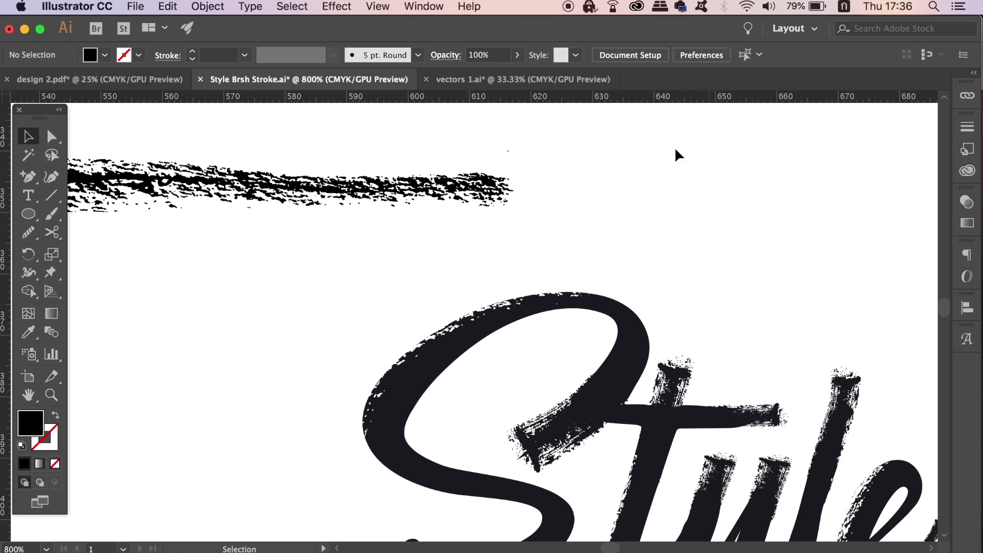
pyautogui.moveTo(676, 150); pyautogui.dragTo(540, 243)
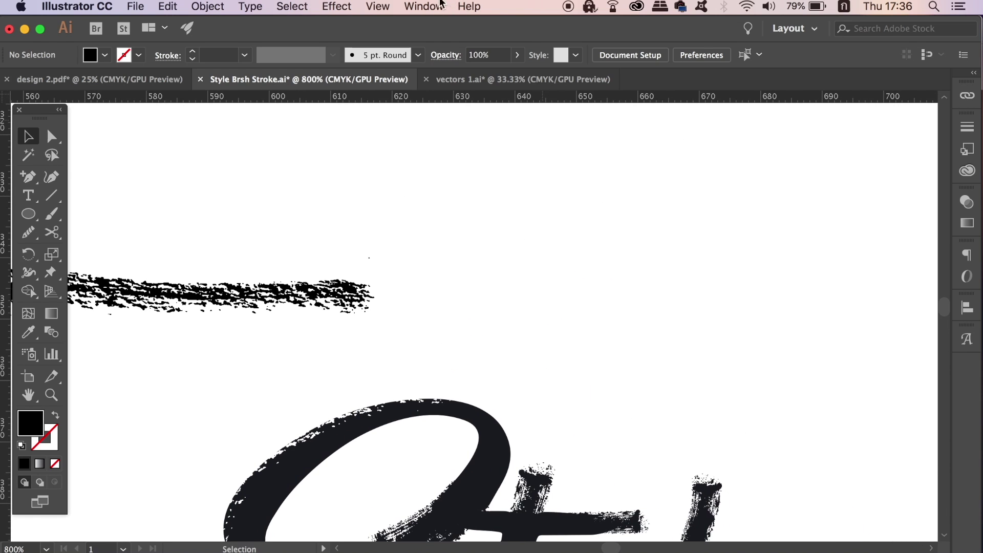
# Create a new Art Brush with default settings from the thin dry-brush strip
pyautogui.click(438, 5)
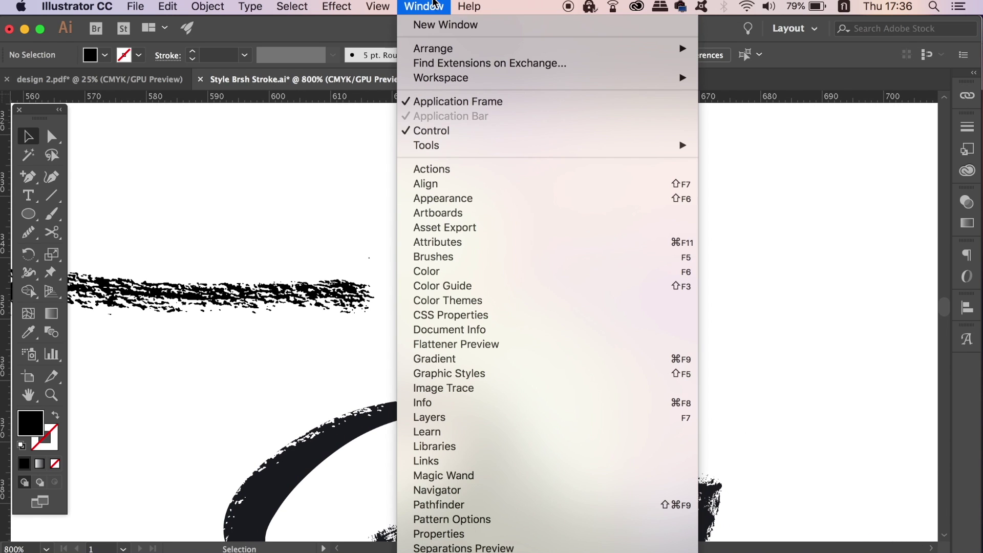
pyautogui.click(472, 258)
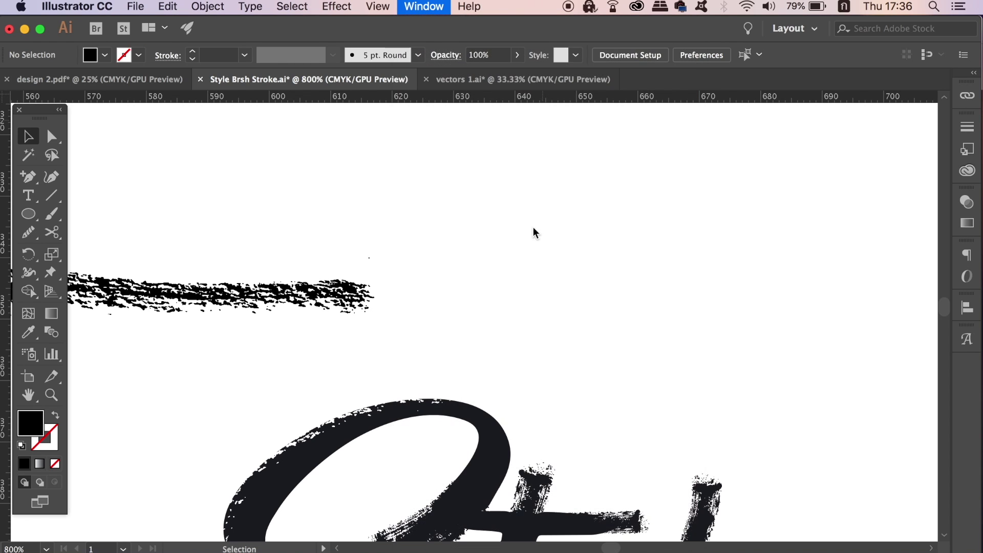
pyautogui.moveTo(809, 191); pyautogui.dragTo(849, 105)
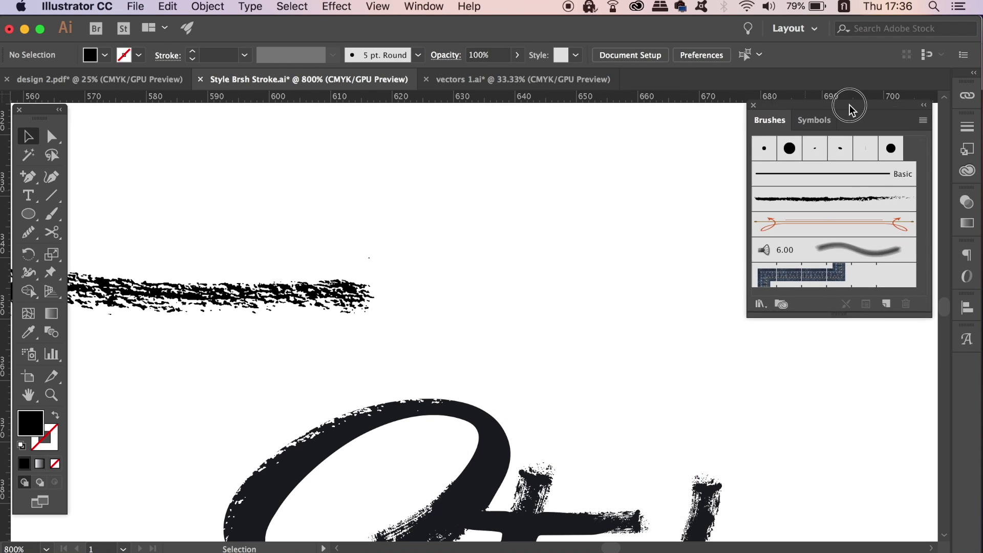
pyautogui.click(362, 290)
pyautogui.click(924, 120)
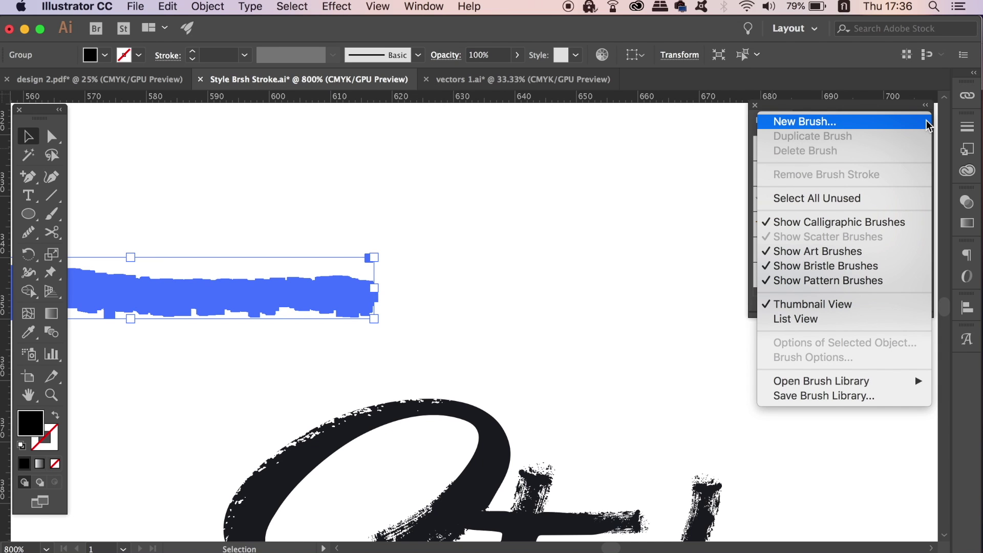
pyautogui.click(925, 120)
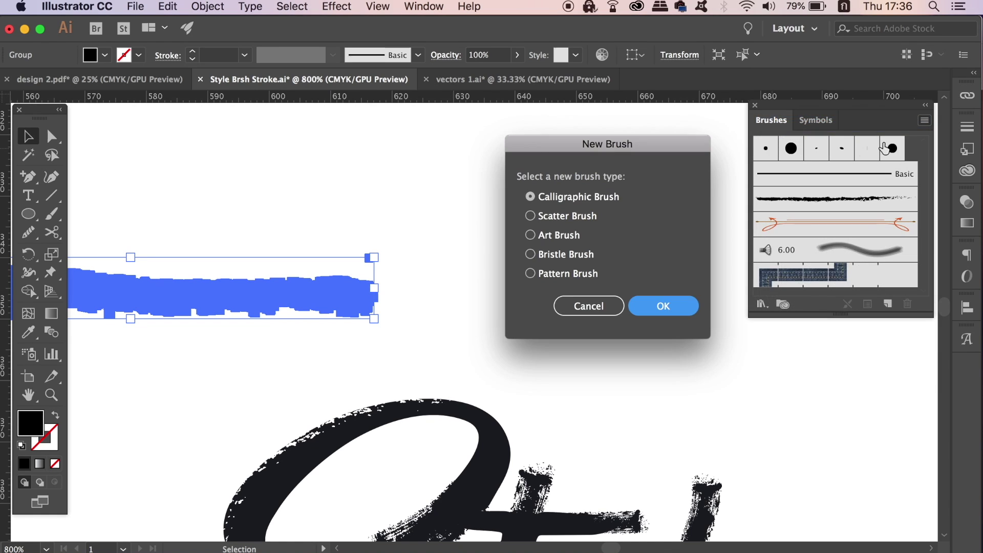
pyautogui.click(580, 230)
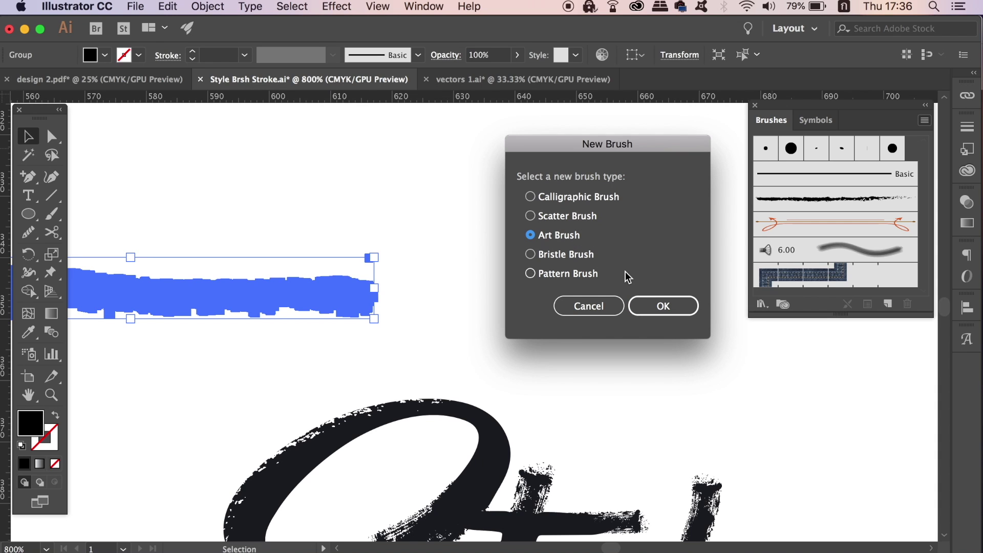
pyautogui.click(686, 305)
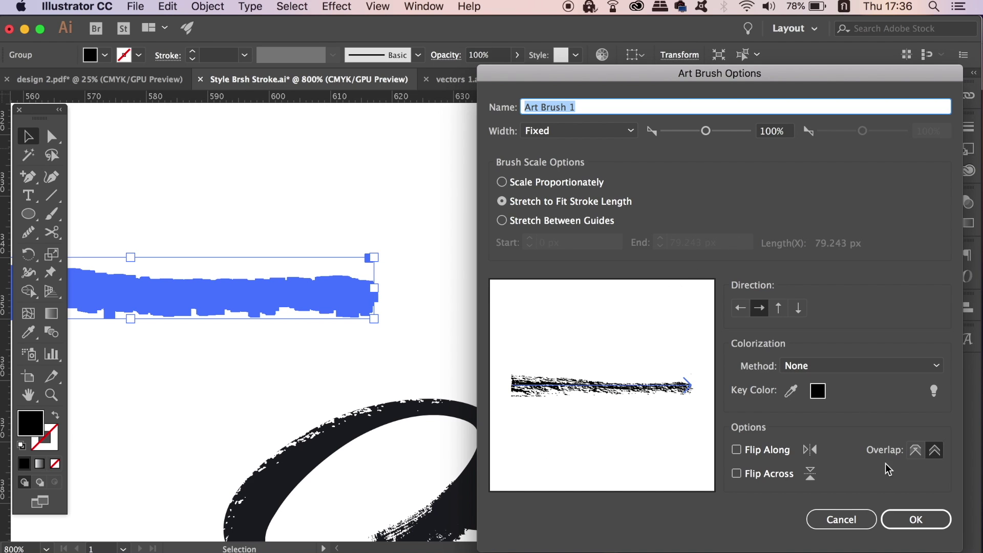
pyautogui.click(942, 522)
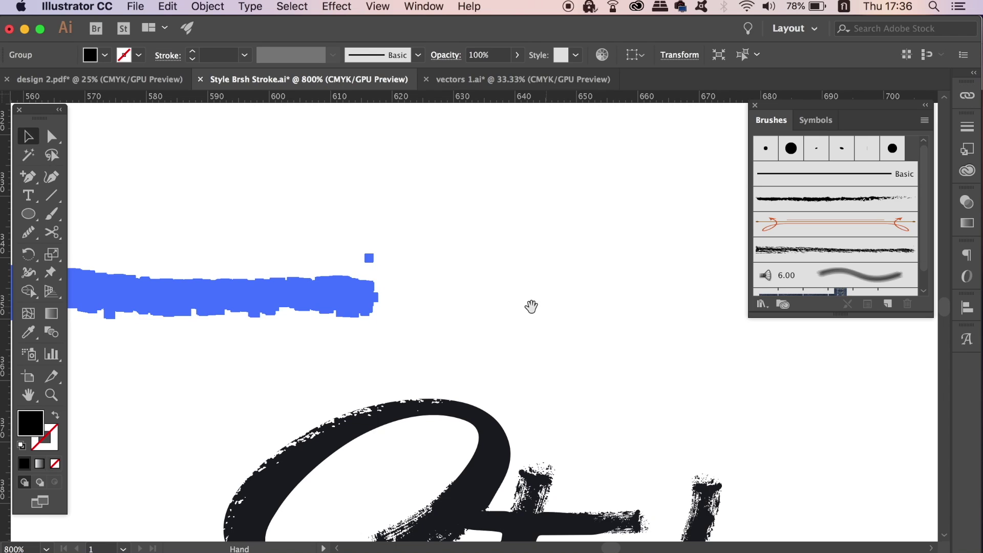
# Pan back to the Style lettering and select the blue brush-stroke shape
pyautogui.moveTo(530, 305)
pyautogui.mouseDown()
pyautogui.moveTo(582, 219)
pyautogui.moveTo(523, 198)
pyautogui.moveTo(533, 129)
pyautogui.mouseUp()
pyautogui.click(334, 204)
pyautogui.click(367, 128)
# Delete the blue shape and set the Pen to black stroke with no fill
pyautogui.press('Delete')
pyautogui.press('p')
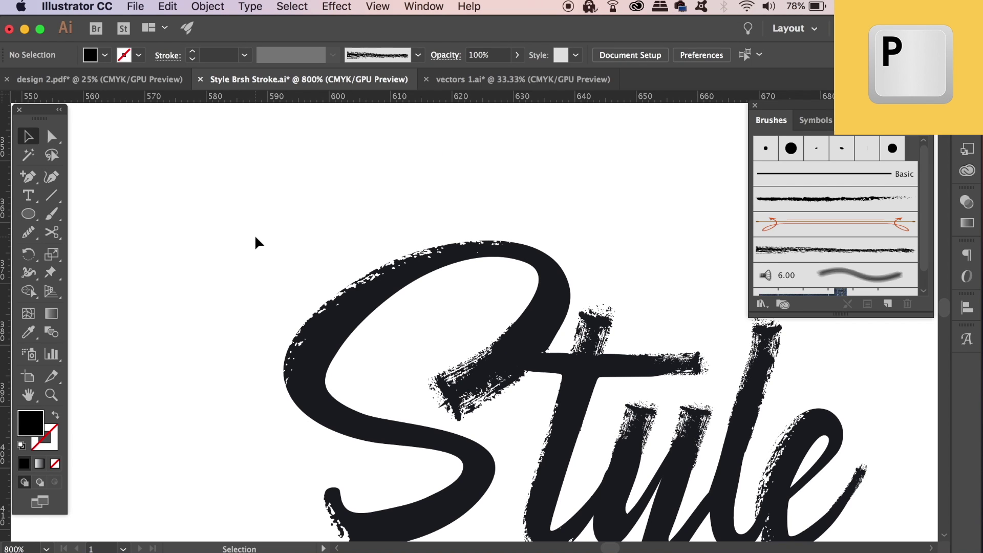
pyautogui.hotkey('shift', 'x')
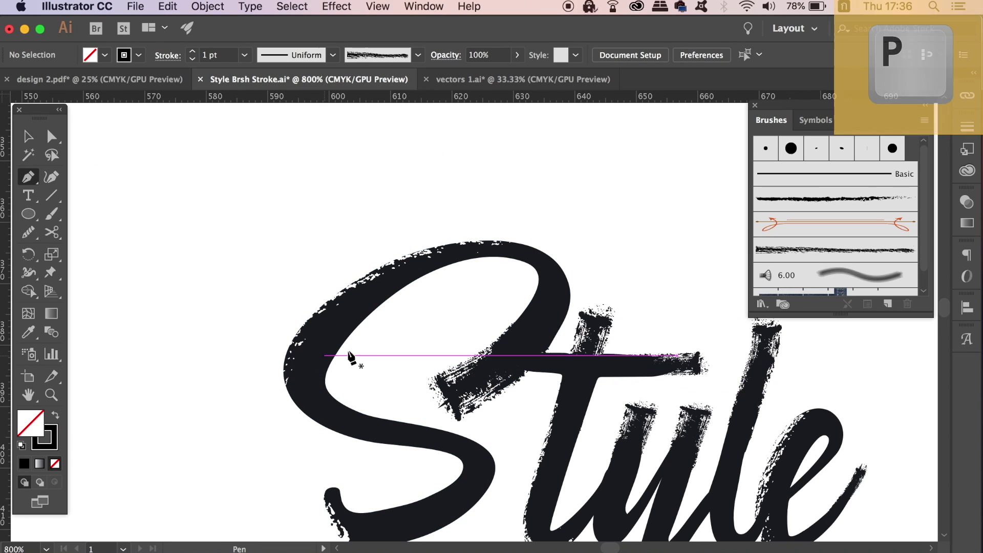
# Draw a two-point upward curve just below the S and nudge it into place
pyautogui.moveTo(391, 399); pyautogui.dragTo(378, 263)
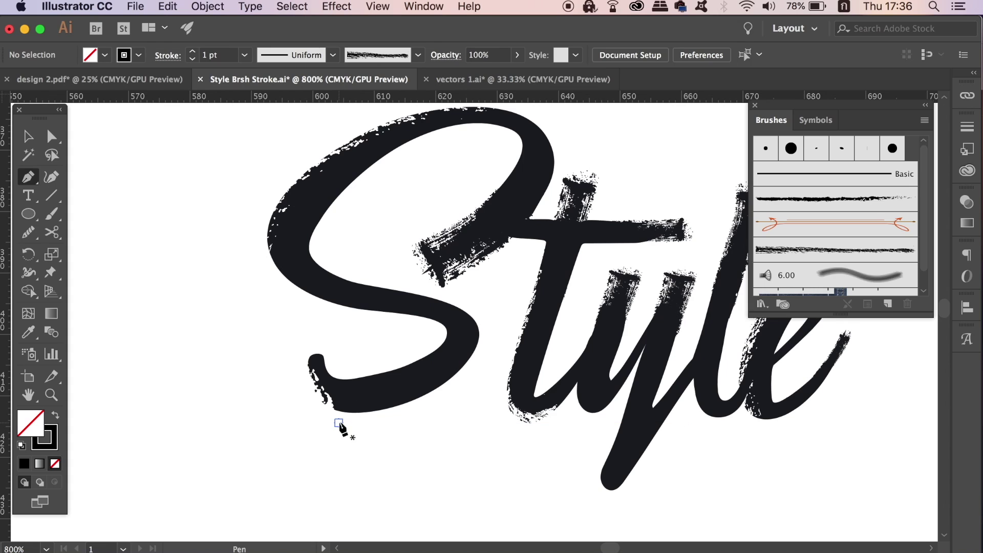
pyautogui.click(338, 422)
pyautogui.moveTo(480, 359); pyautogui.dragTo(527, 280)
pyautogui.press('v')
pyautogui.moveTo(433, 411); pyautogui.dragTo(441, 479)
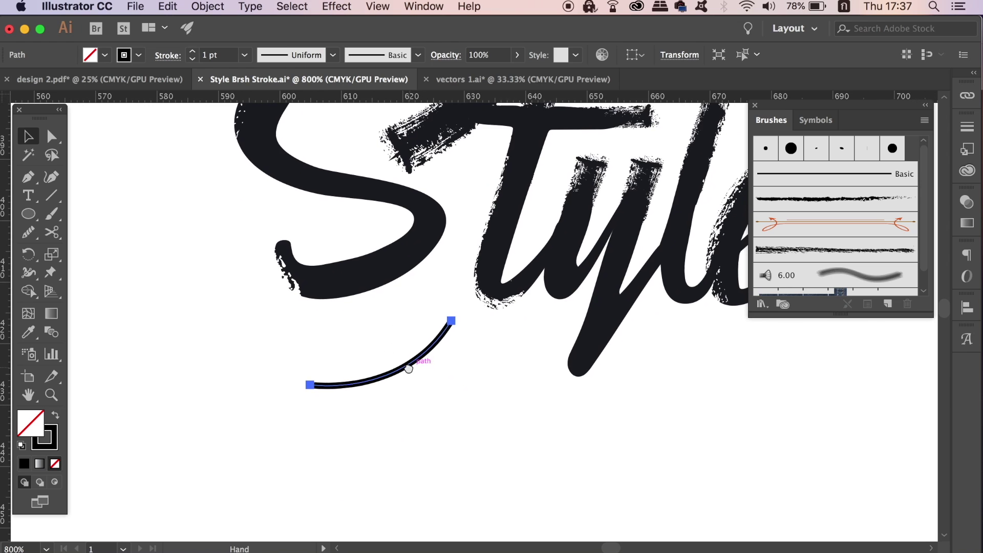
# Apply the rough art brush to the curve and thin its stroke to 0.5 pt
pyautogui.click(408, 369)
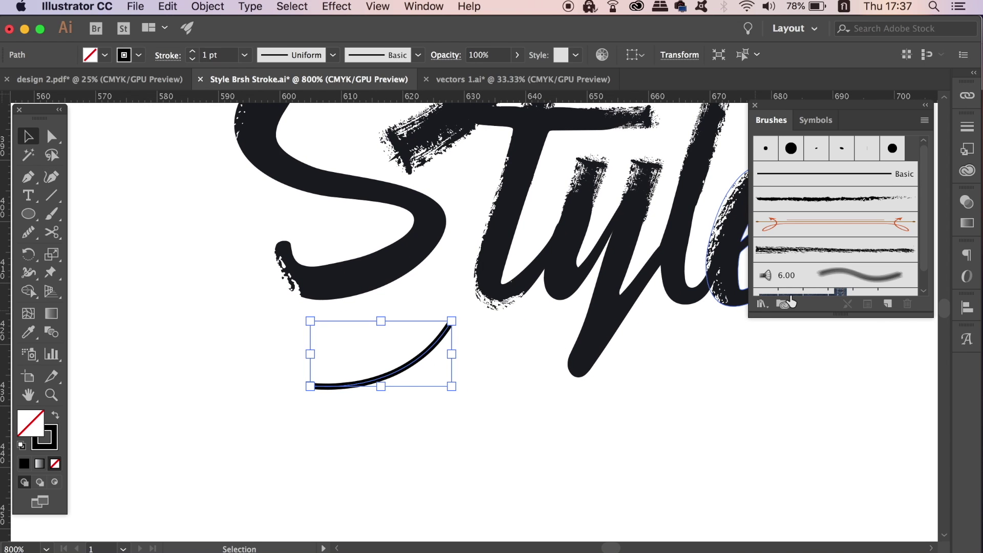
pyautogui.click(828, 250)
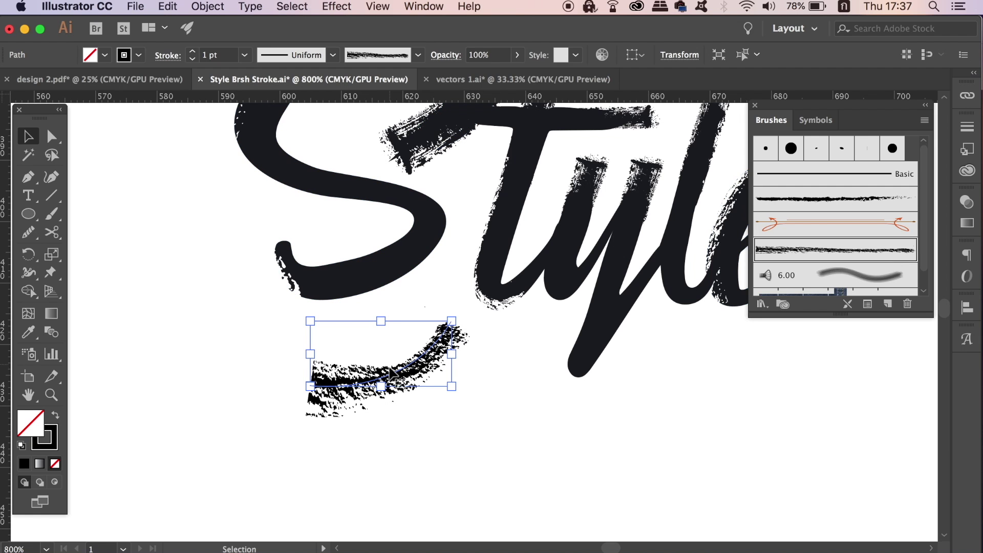
pyautogui.click(193, 59)
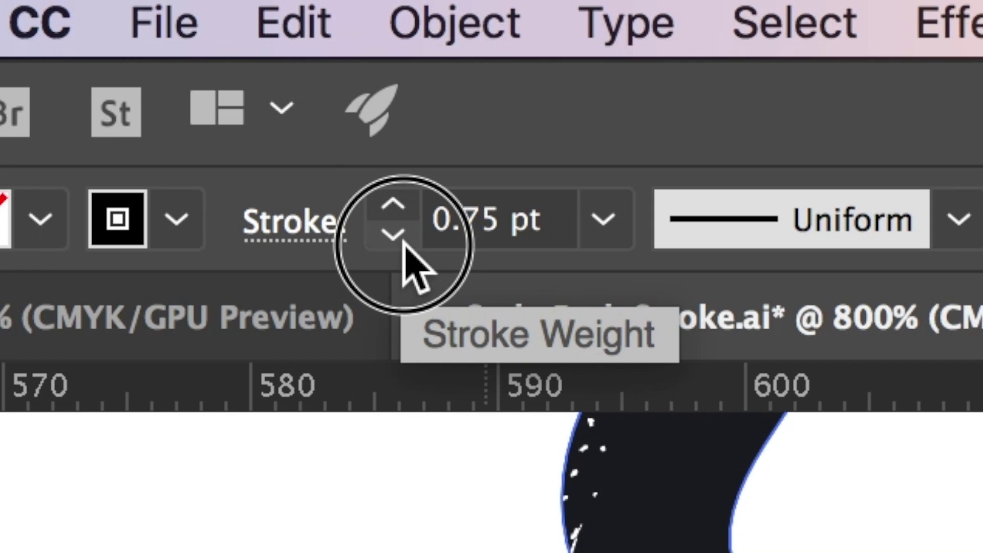
pyautogui.click(403, 242)
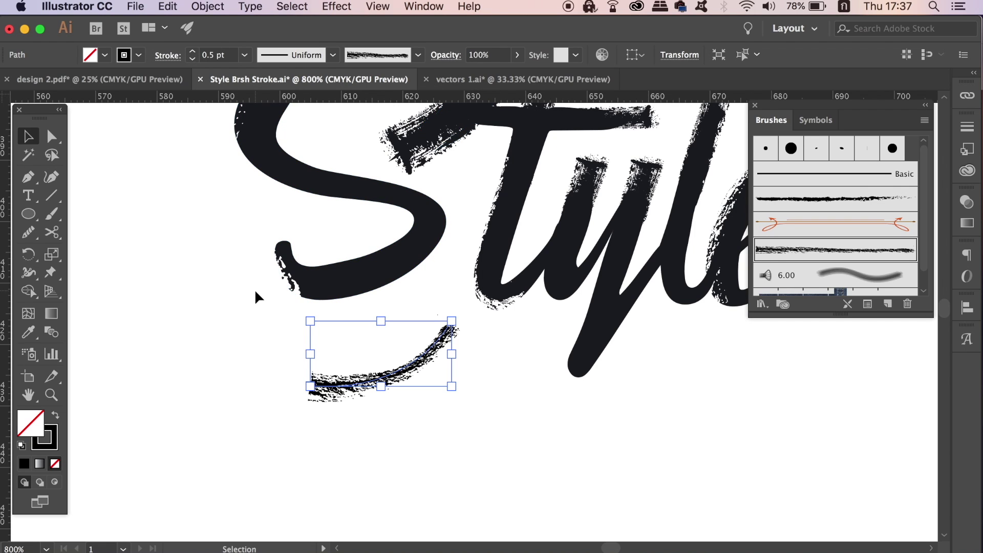
pyautogui.click(241, 313)
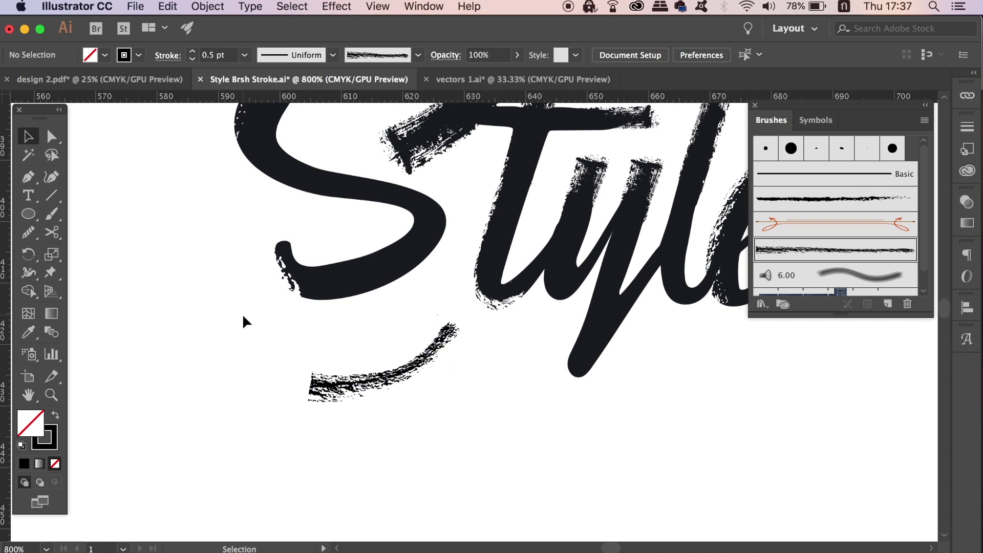
# Enlarge, move and tilt the brushed curve under the S, then close the Brushes panel
pyautogui.click(378, 385)
pyautogui.moveTo(452, 320)
pyautogui.mouseDown()
pyautogui.moveTo(463, 281)
pyautogui.moveTo(486, 269)
pyautogui.moveTo(479, 266)
pyautogui.mouseUp()
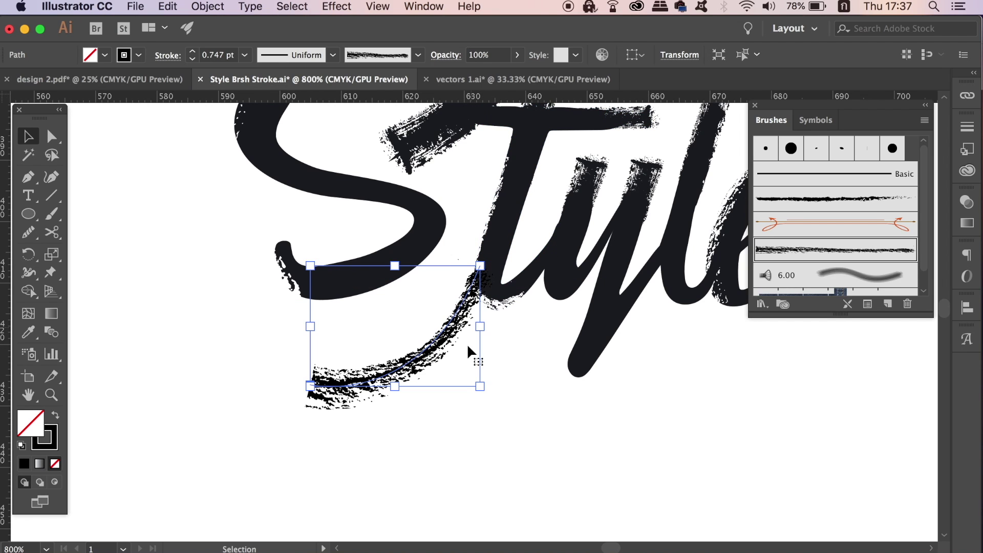
pyautogui.click(452, 402)
pyautogui.moveTo(435, 354)
pyautogui.mouseDown()
pyautogui.moveTo(411, 335)
pyautogui.moveTo(412, 284)
pyautogui.moveTo(390, 378)
pyautogui.mouseUp()
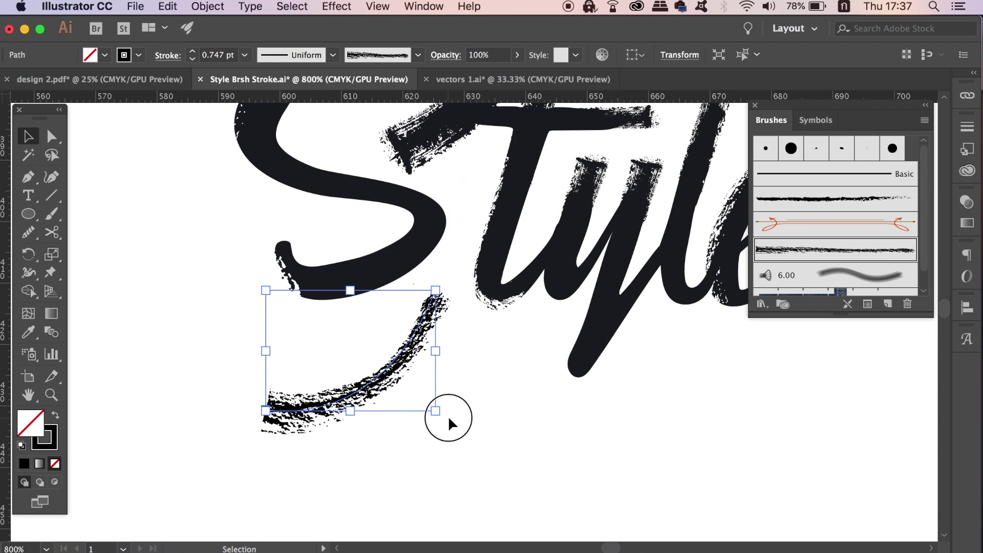
pyautogui.moveTo(448, 418)
pyautogui.mouseDown()
pyautogui.moveTo(439, 431)
pyautogui.moveTo(453, 438)
pyautogui.mouseUp()
pyautogui.click(535, 421)
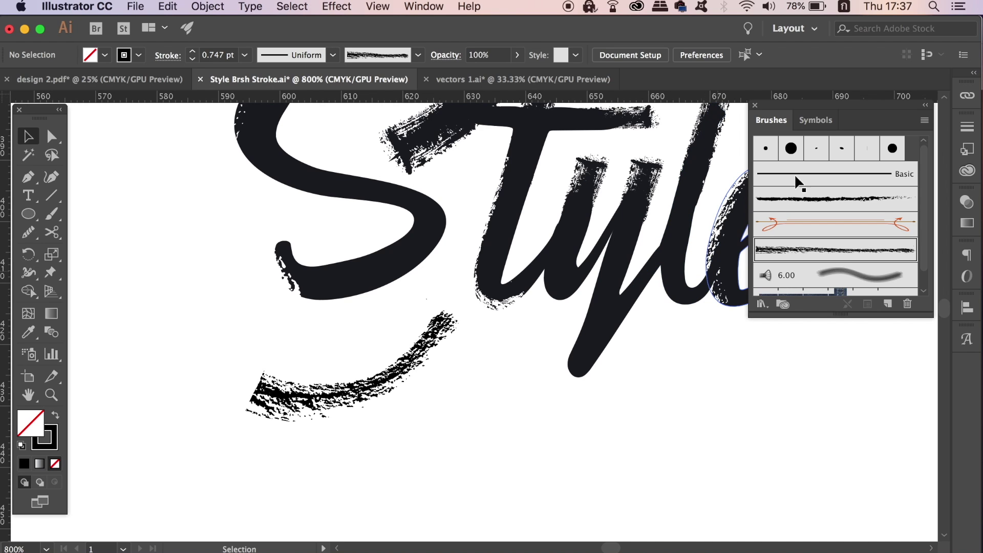
pyautogui.click(754, 105)
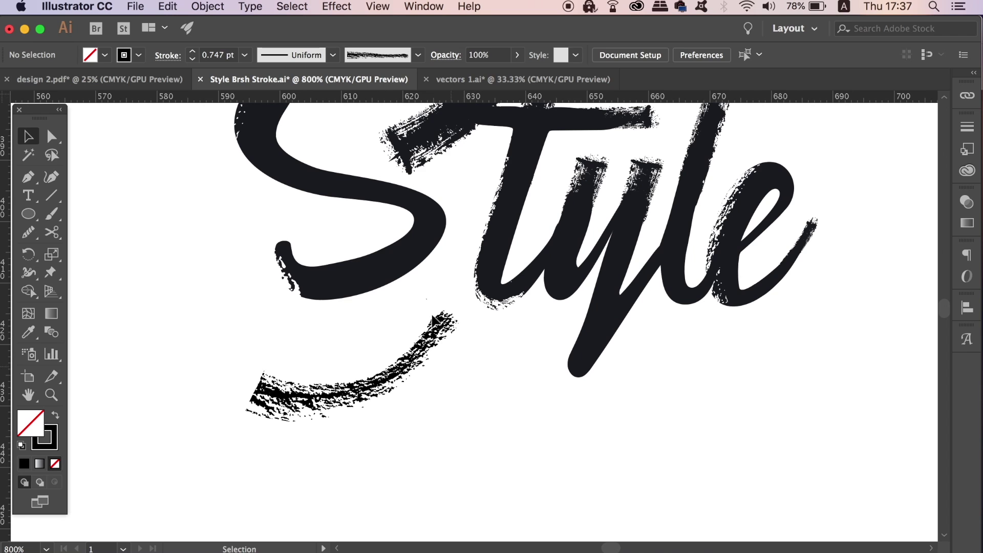
pyautogui.click(410, 267)
# Bring the whole S into view and open Window > Transparency for the S group
pyautogui.moveTo(410, 267); pyautogui.dragTo(409, 392)
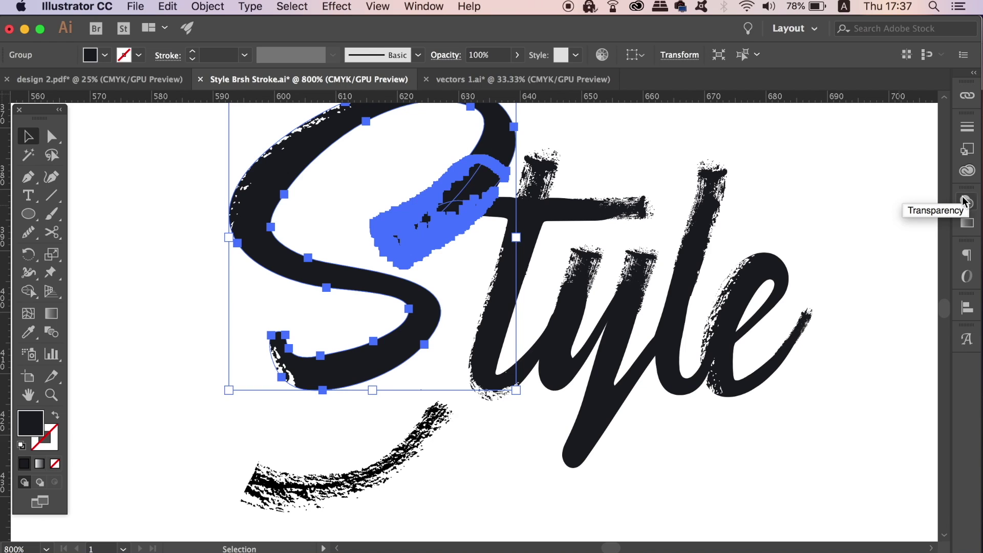
pyautogui.click(436, 6)
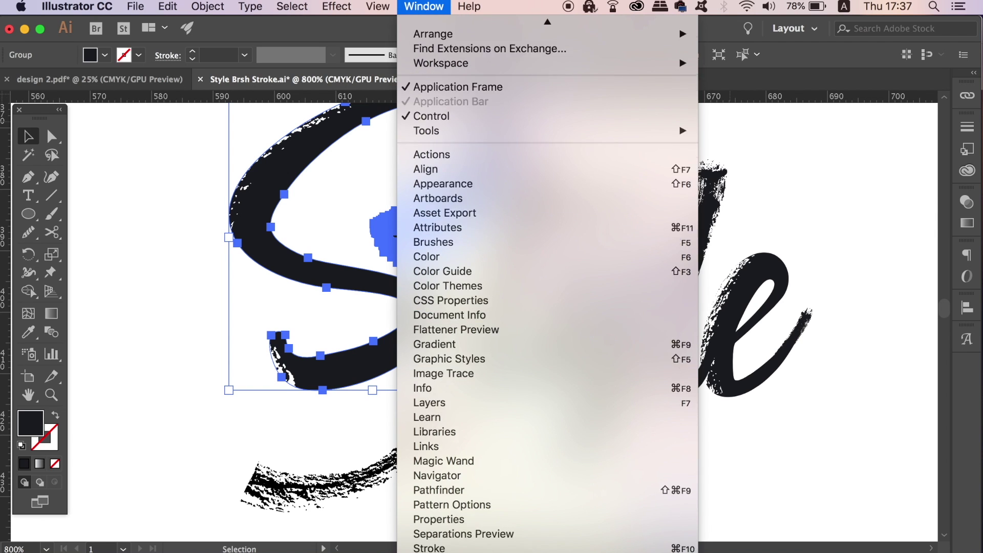
pyautogui.scroll(-5, 584, 504)
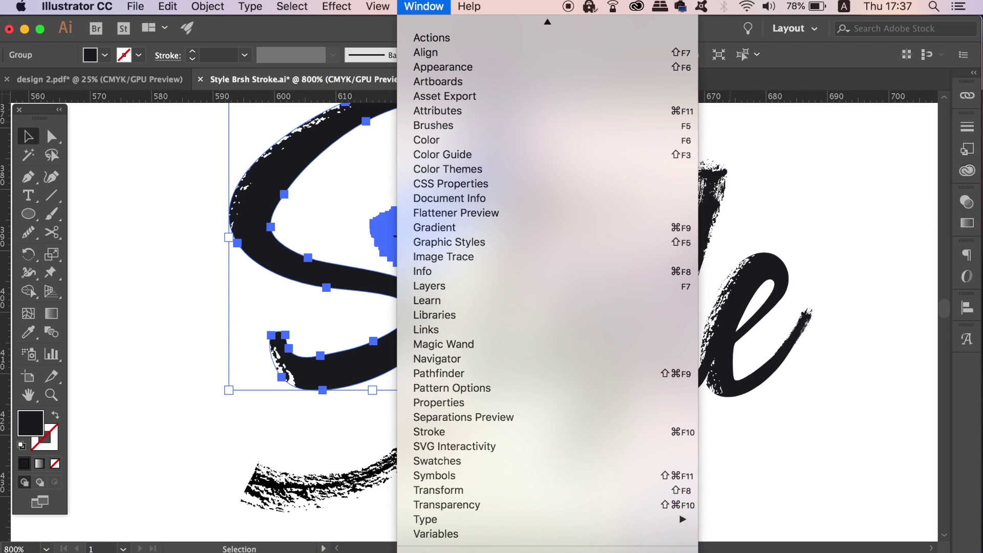
pyautogui.click(594, 504)
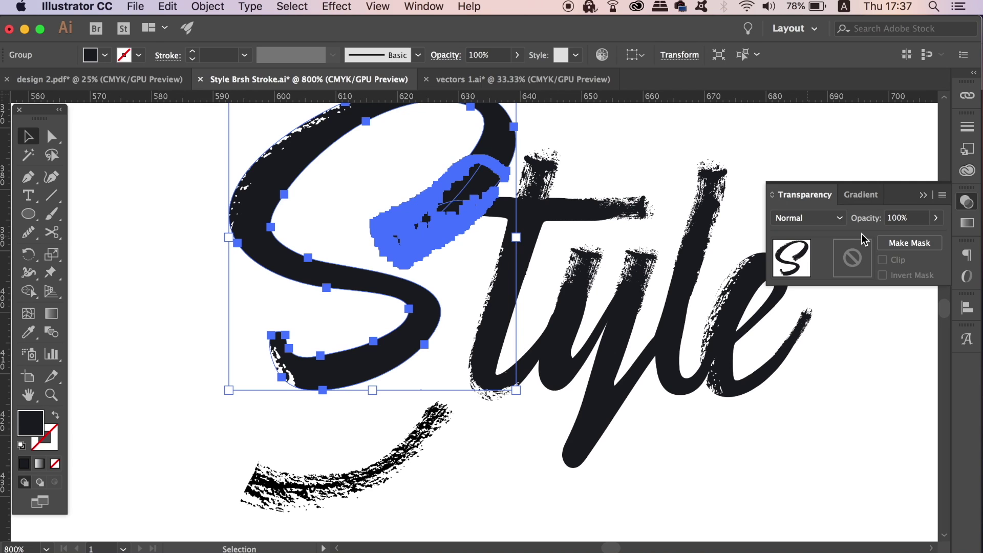
# Make an opacity mask on the S with Clip turned off
pyautogui.click(925, 243)
pyautogui.click(864, 262)
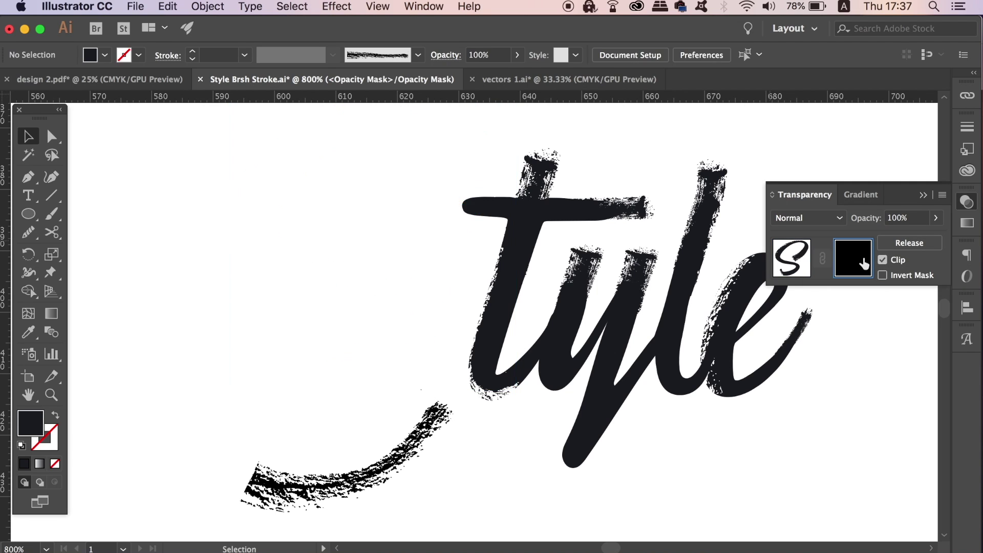
pyautogui.click(882, 260)
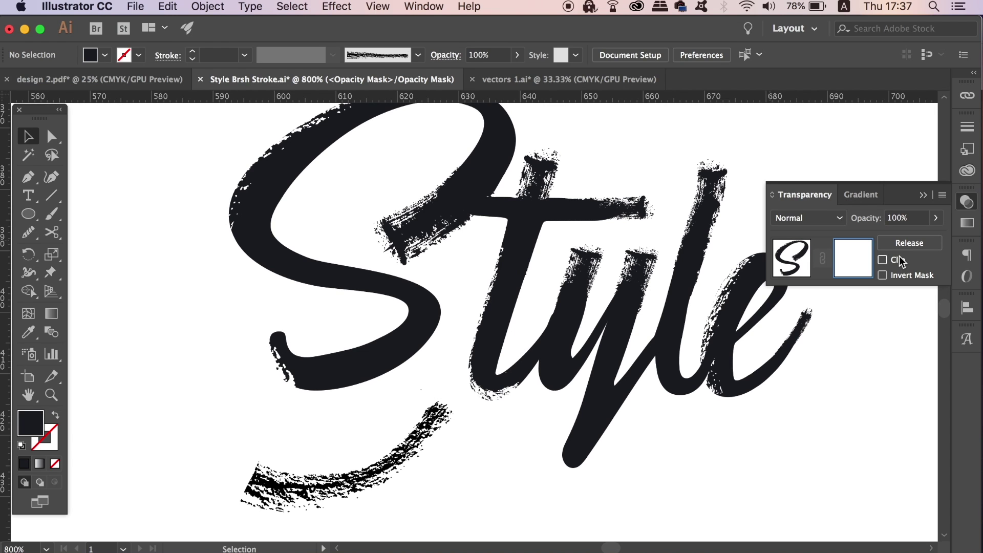
pyautogui.click(791, 257)
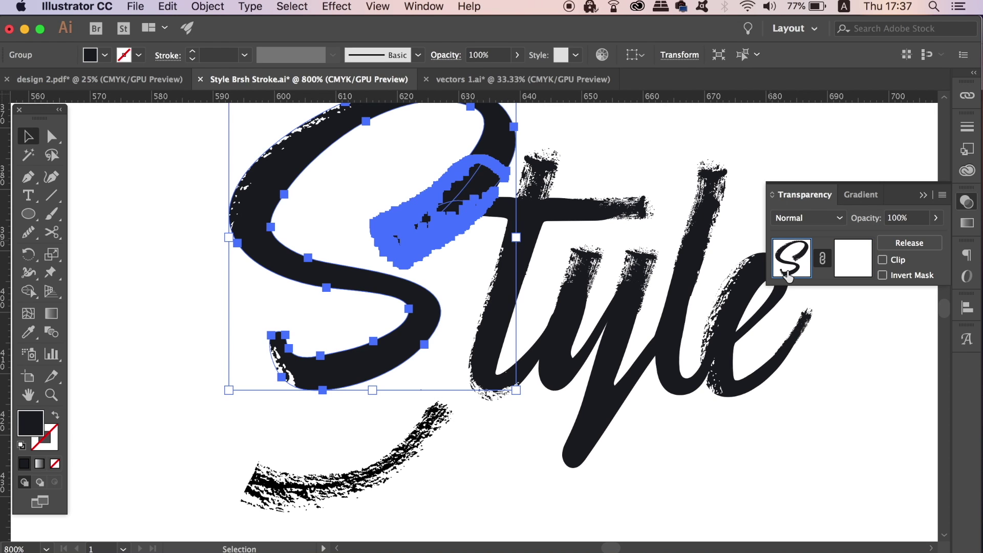
# Copy the lower brushed curve, then reselect the S and enter its opacity mask
pyautogui.click(424, 441)
pyautogui.press('super+c')
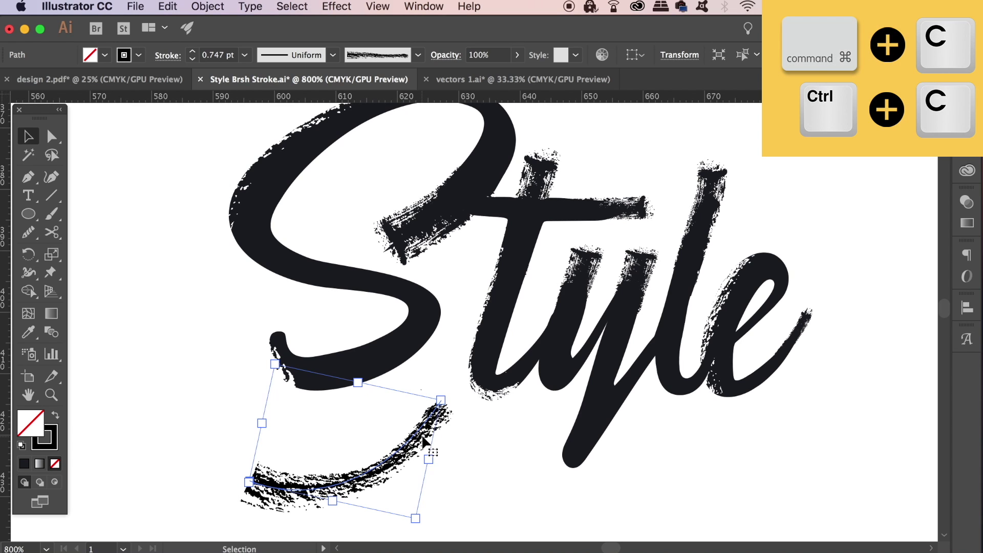
pyautogui.click(416, 349)
pyautogui.click(967, 202)
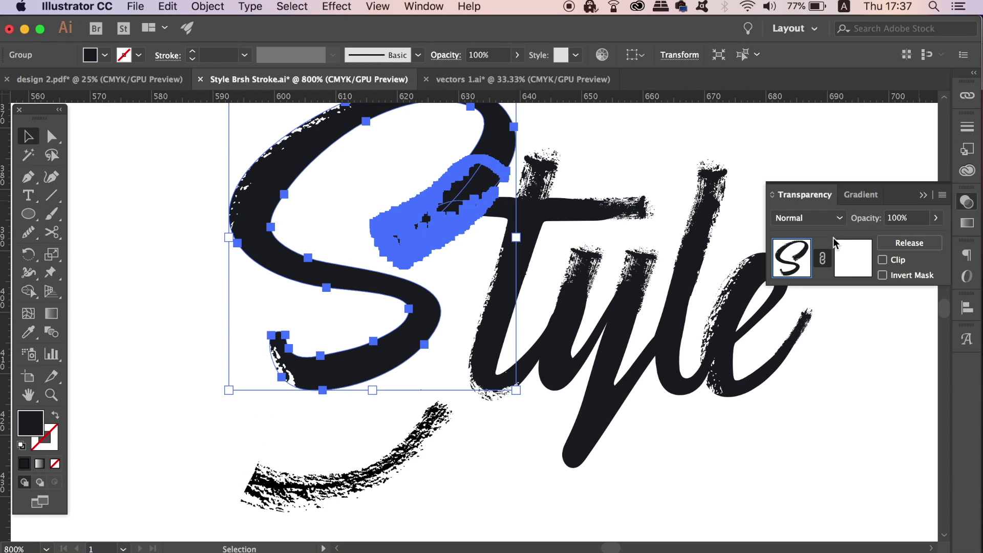
pyautogui.click(849, 271)
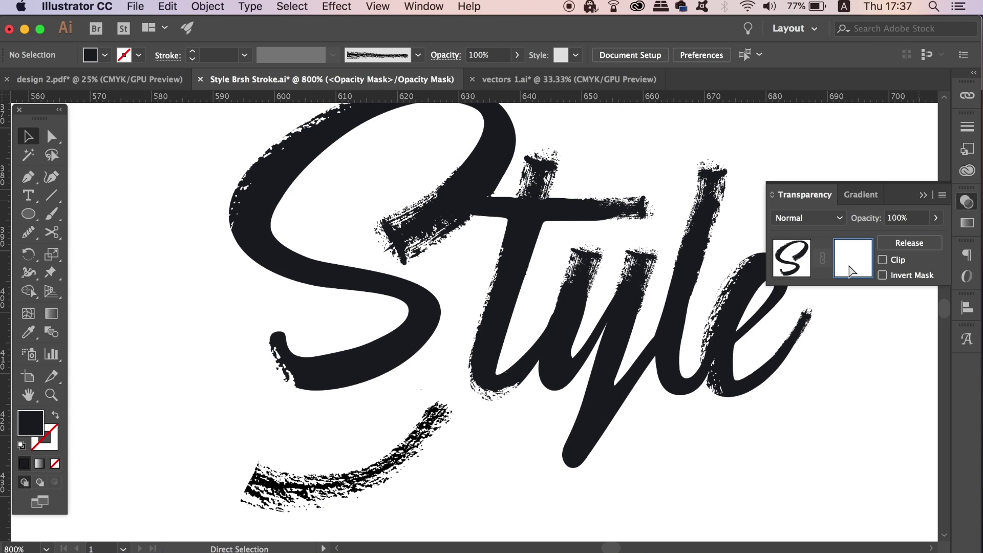
# Paste the brushed curve into the mask and rotate it along the S's lower edge
pyautogui.press('super+v')
pyautogui.moveTo(464, 384); pyautogui.dragTo(402, 367)
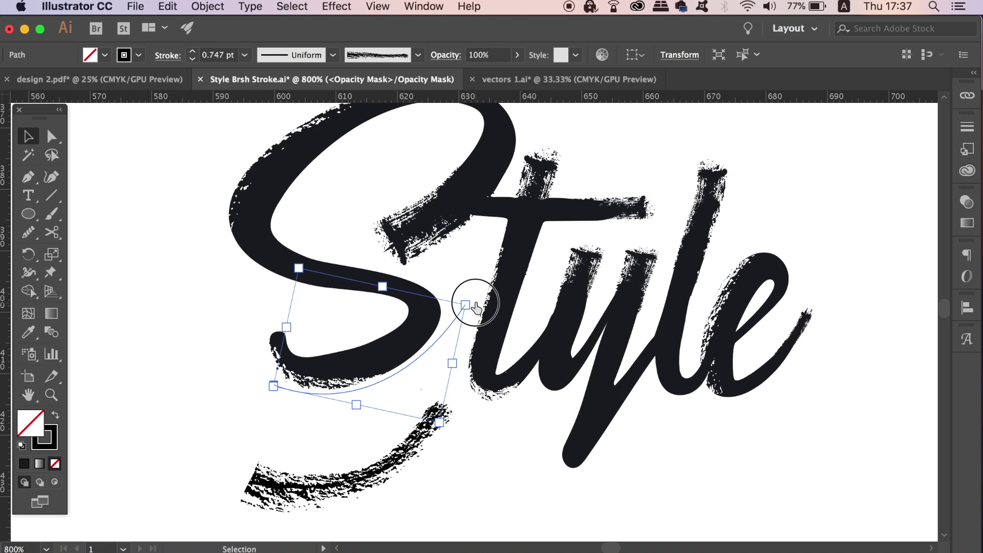
pyautogui.moveTo(476, 303); pyautogui.dragTo(468, 293)
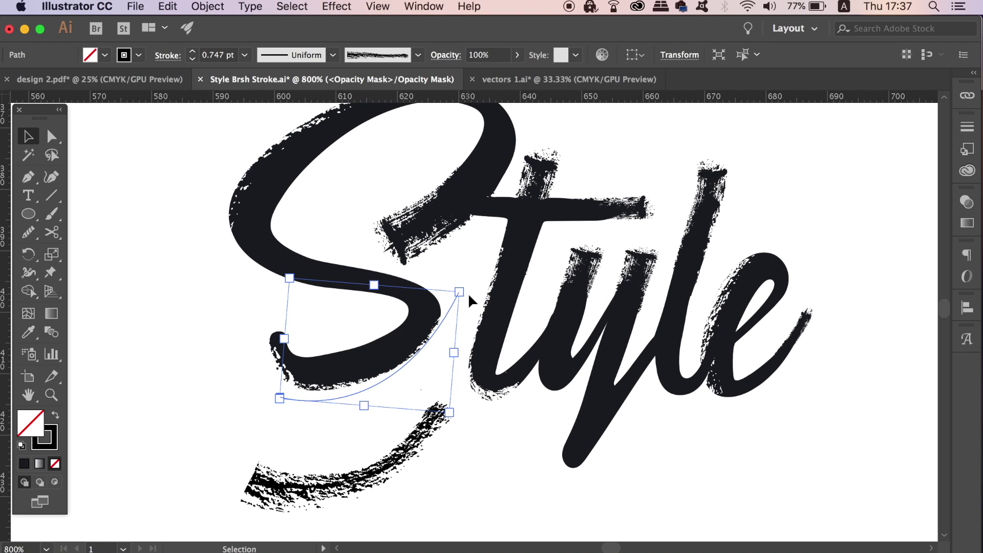
pyautogui.press('Up')
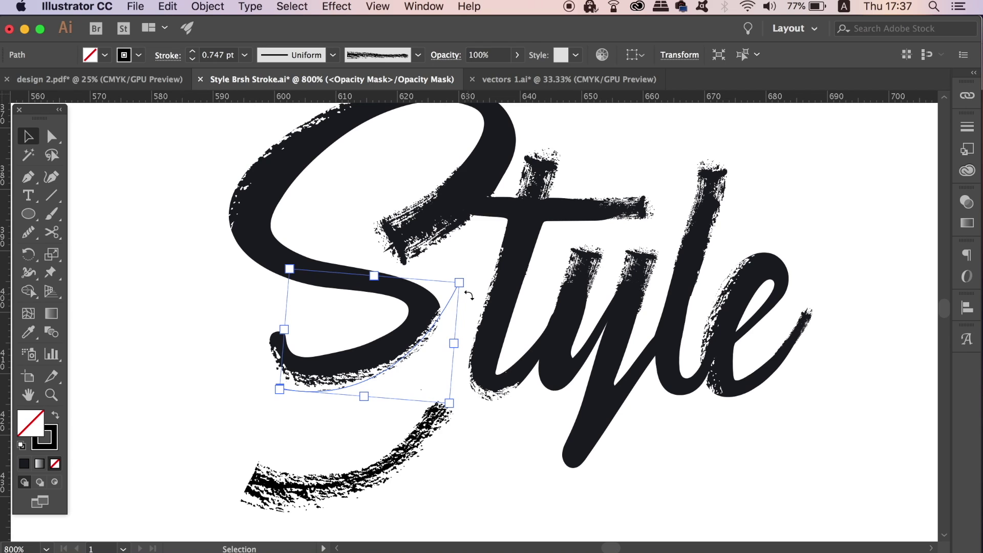
pyautogui.press('Down')
pyautogui.moveTo(469, 295)
pyautogui.mouseDown()
pyautogui.moveTo(454, 266)
pyautogui.moveTo(463, 272)
pyautogui.mouseUp()
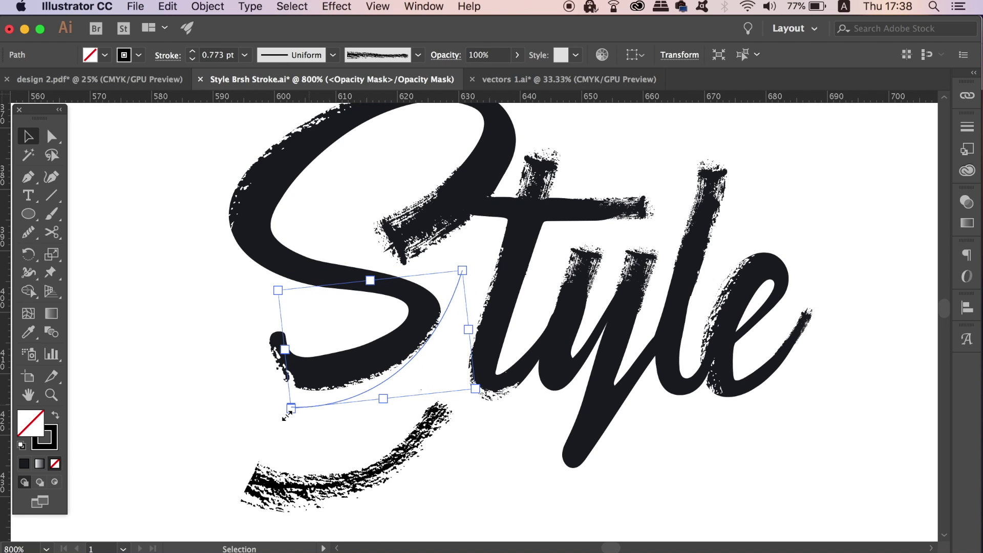
pyautogui.moveTo(287, 414); pyautogui.dragTo(274, 414)
# Drag the curve's top-right anchor point to refine its fit on the S
pyautogui.press('a')
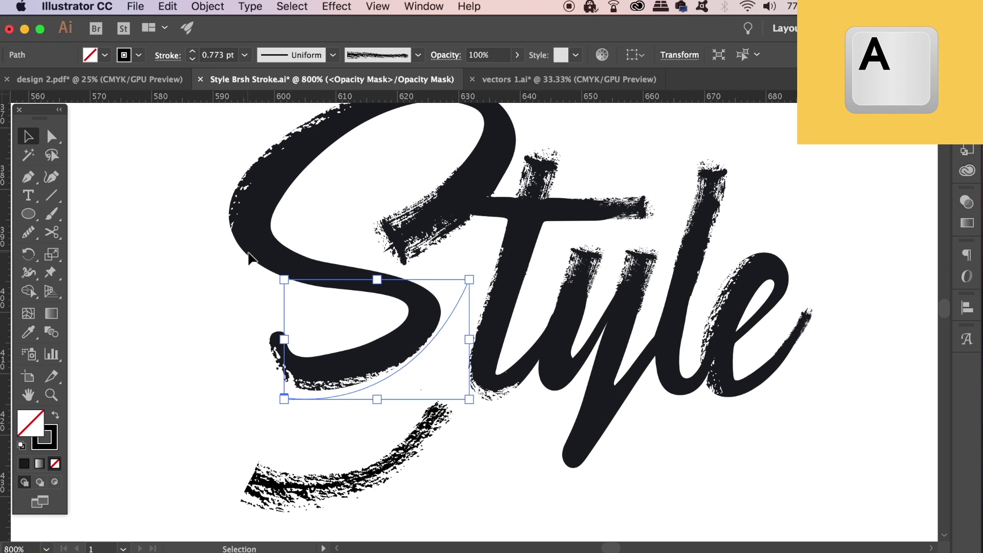
pyautogui.click(468, 280)
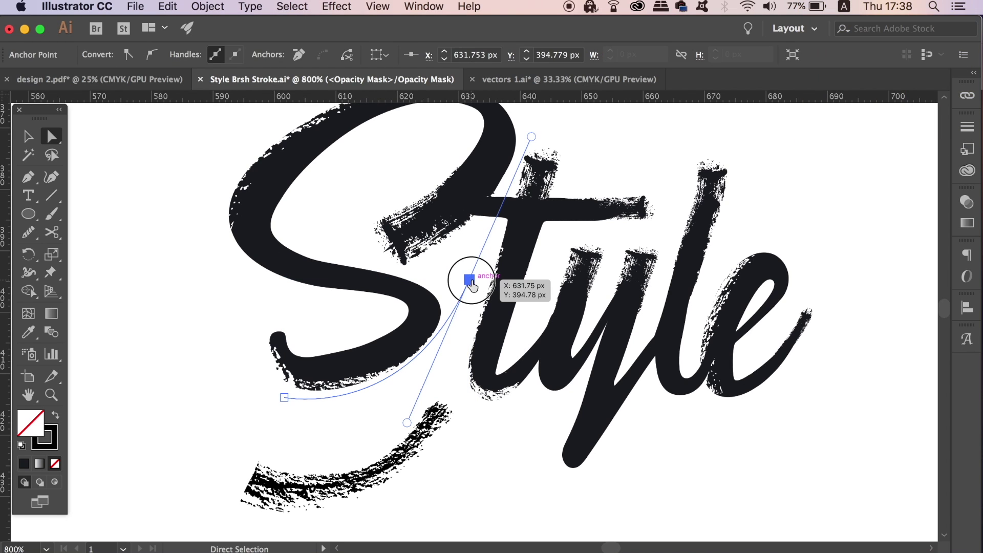
pyautogui.moveTo(471, 286); pyautogui.dragTo(450, 283)
pyautogui.click(184, 322)
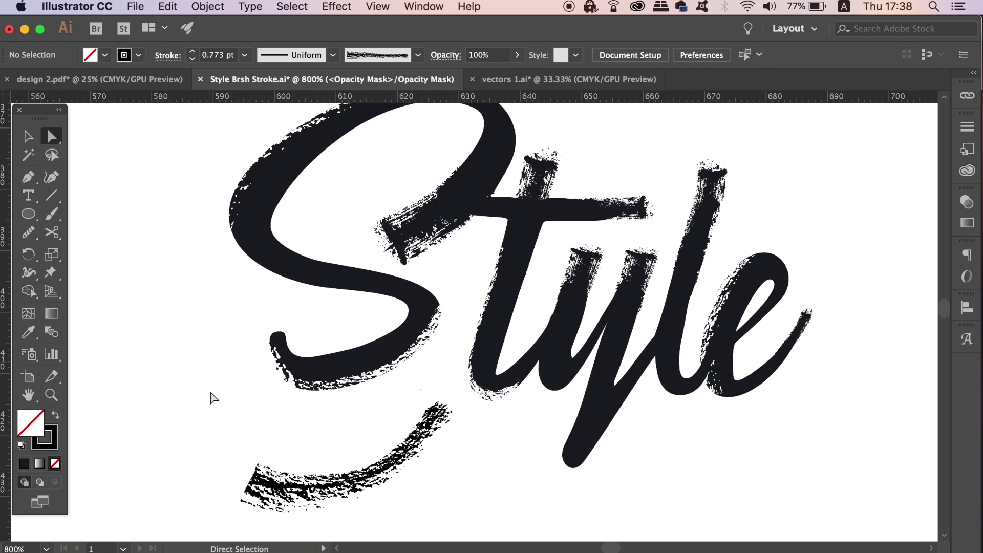
# Set the mask curve's stroke weight to 0.5 pt, then settle on 0.75 pt
pyautogui.scroll(1, 368, 385)
pyautogui.hscroll(-2, 265, 255)
pyautogui.press('v')
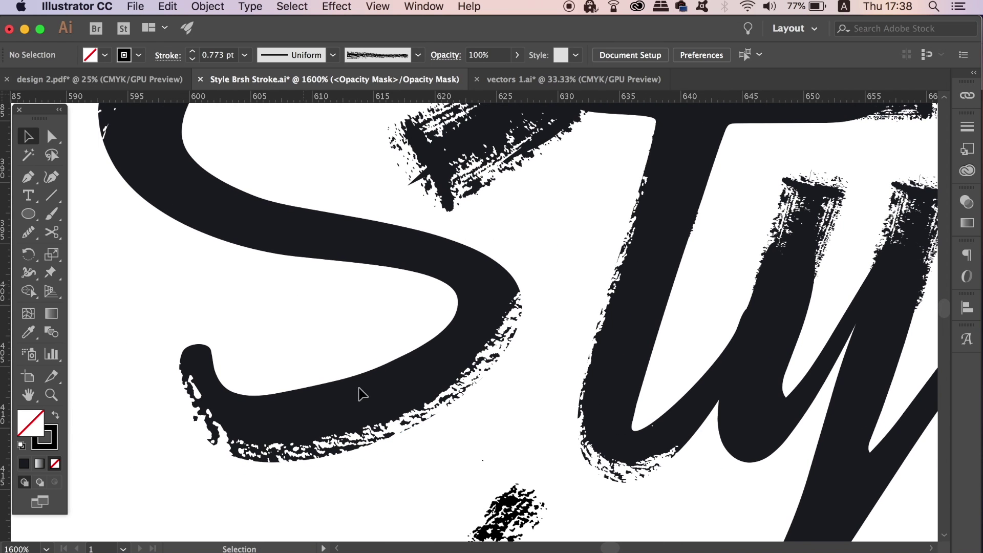
pyautogui.click(383, 434)
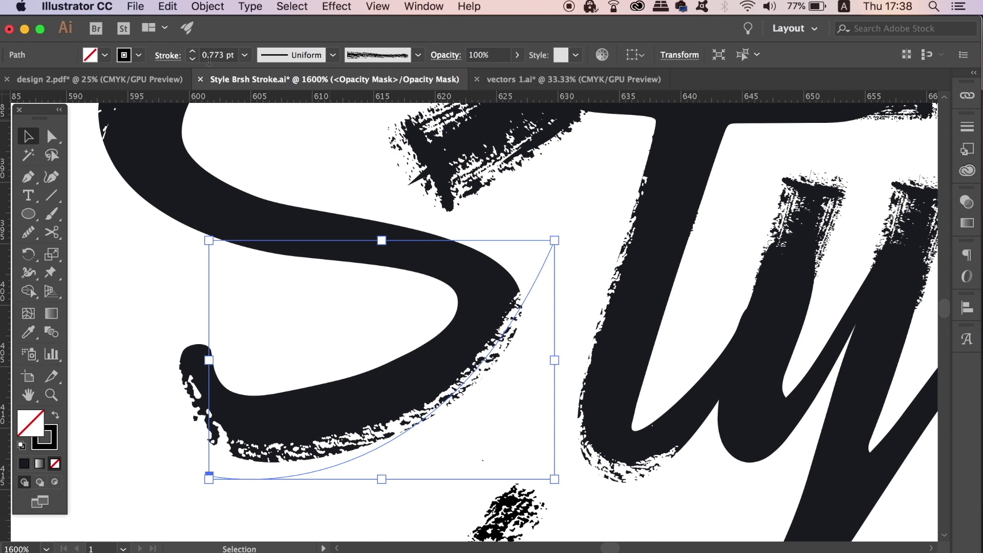
pyautogui.click(193, 60)
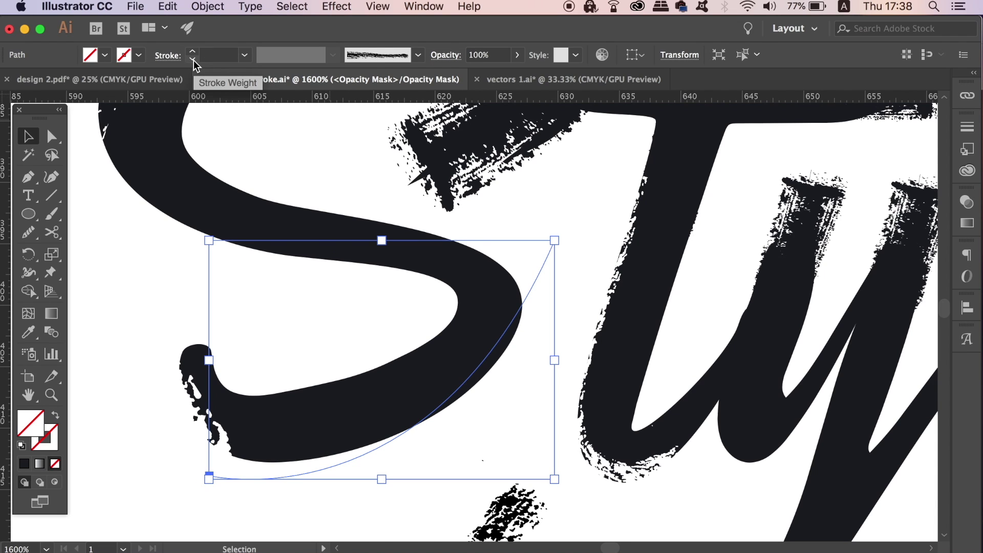
pyautogui.click(245, 57)
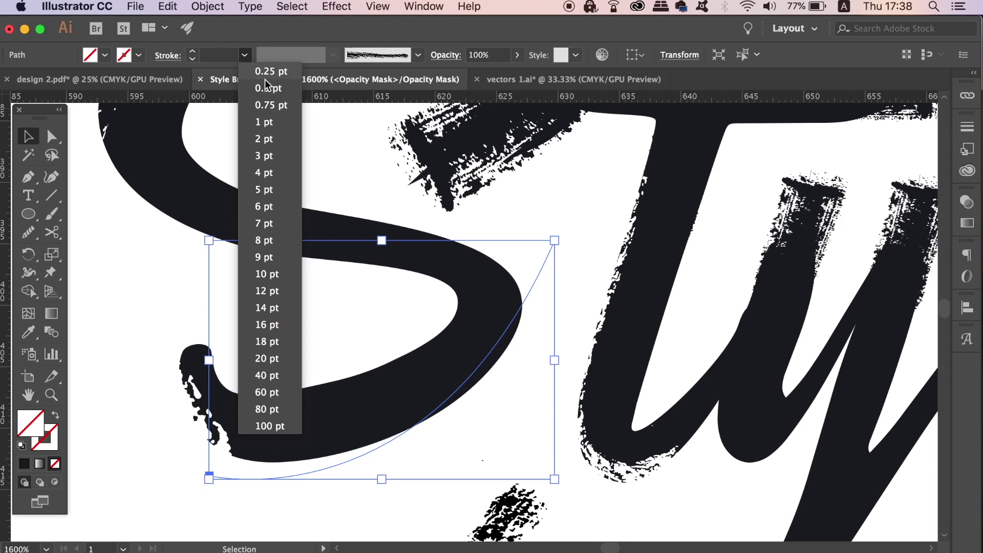
pyautogui.click(266, 86)
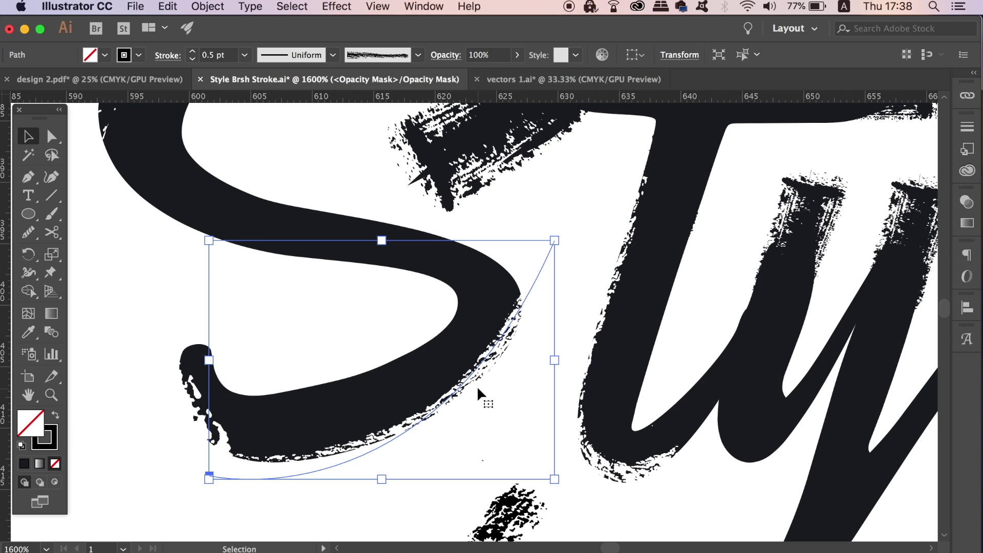
pyautogui.click(192, 51)
pyautogui.click(556, 195)
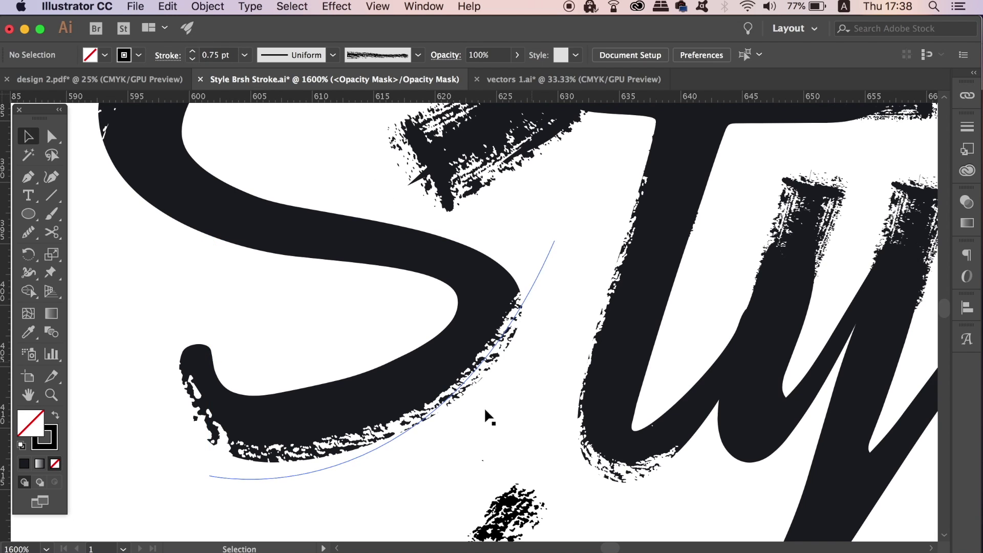
pyautogui.click(472, 396)
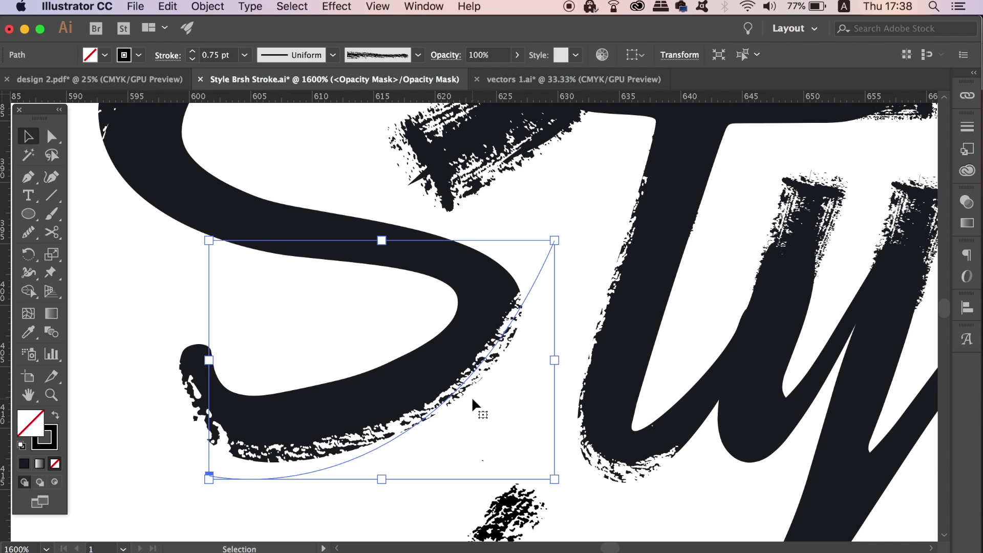
pyautogui.press('a')
pyautogui.click(472, 475)
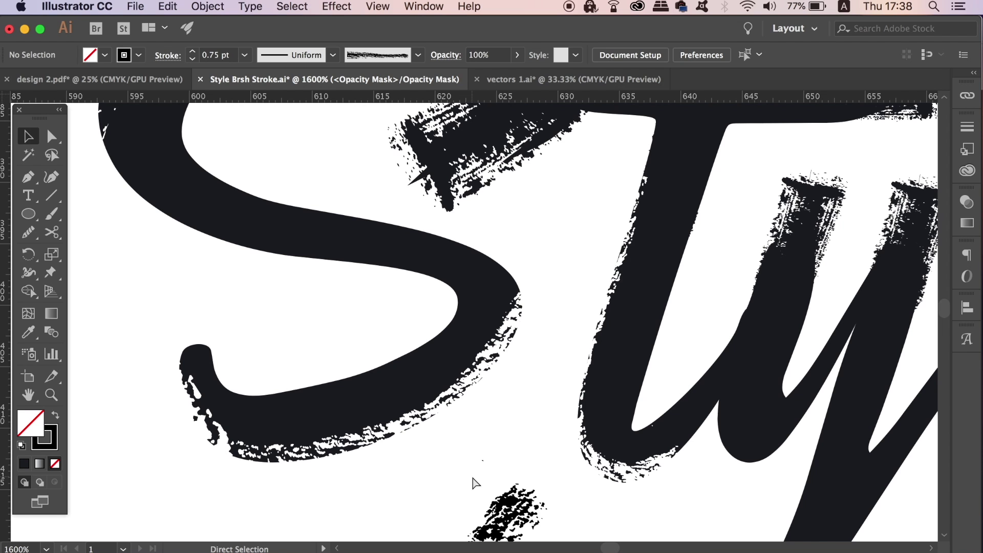
# Leave opacity-mask editing by selecting the artwork thumbnail in the Transparency panel
pyautogui.press('super+minus')
pyautogui.press('super+minus')
pyautogui.press('super+minus')
pyautogui.press('super+minus')
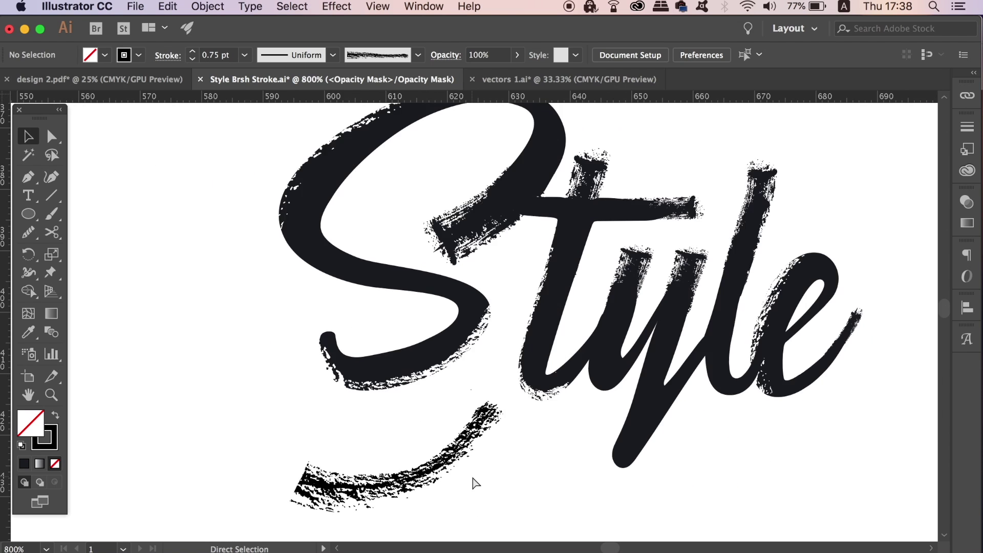
pyautogui.moveTo(476, 478); pyautogui.dragTo(457, 476)
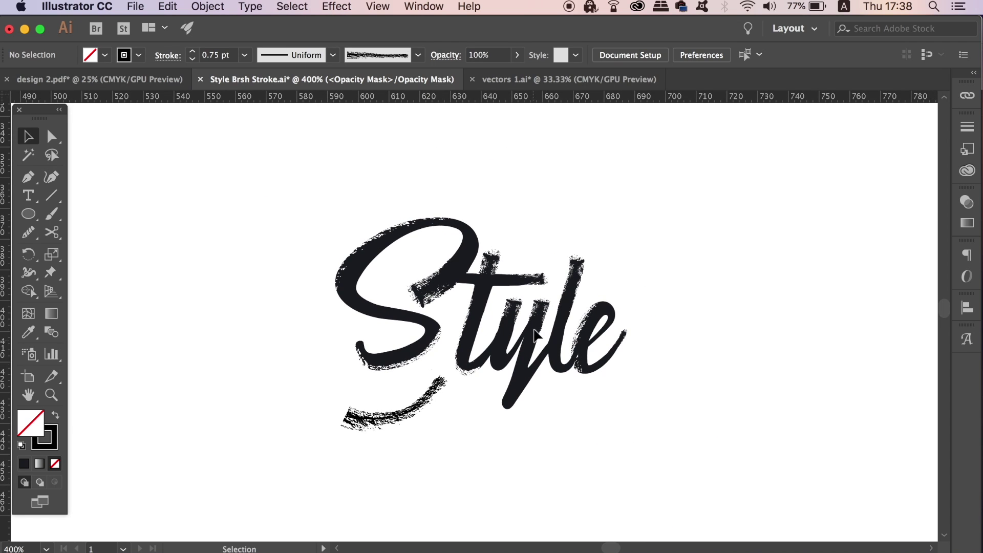
pyautogui.click(967, 202)
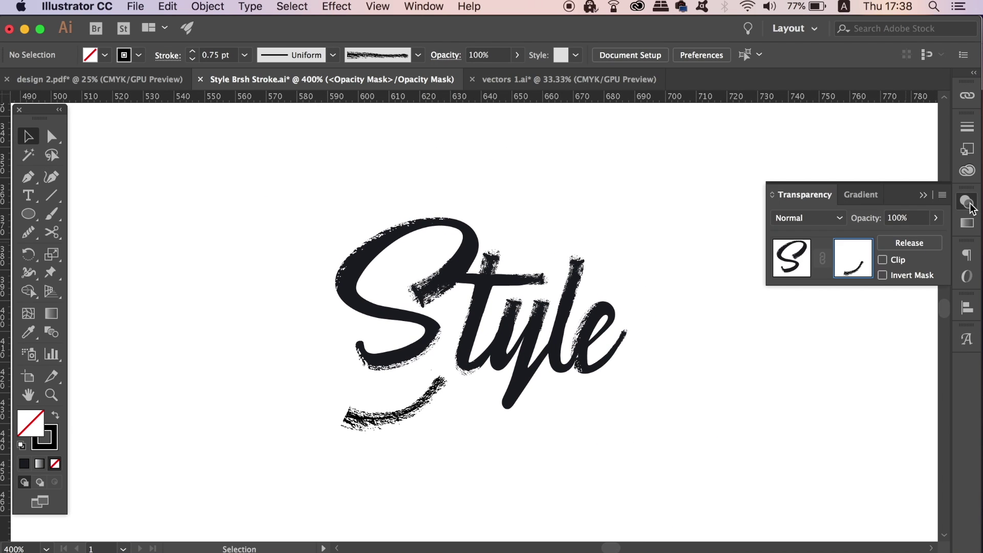
pyautogui.click(791, 270)
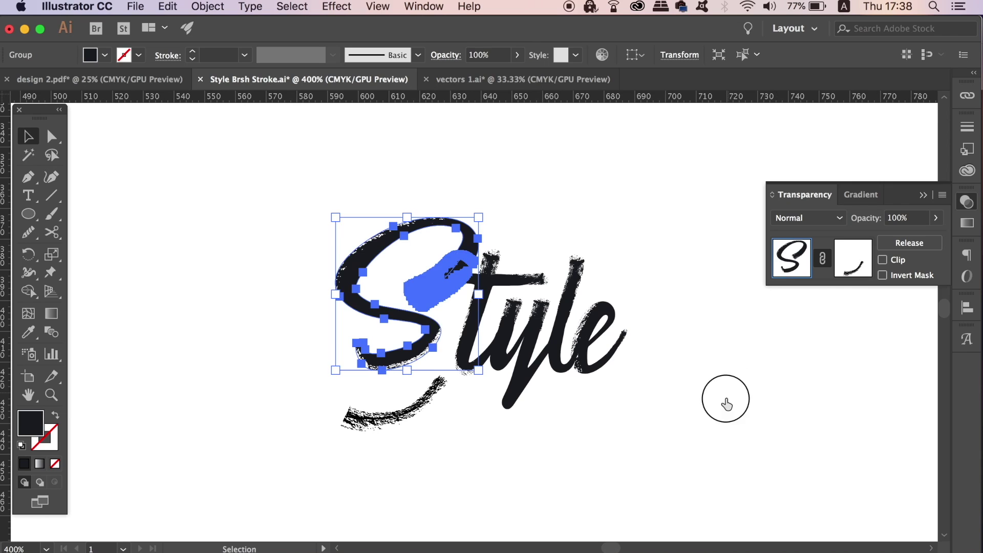
# Test-move the S aside to inspect its rough lower edge, then undo the move
pyautogui.click(725, 397)
pyautogui.moveTo(355, 302); pyautogui.dragTo(267, 269)
pyautogui.click(502, 172)
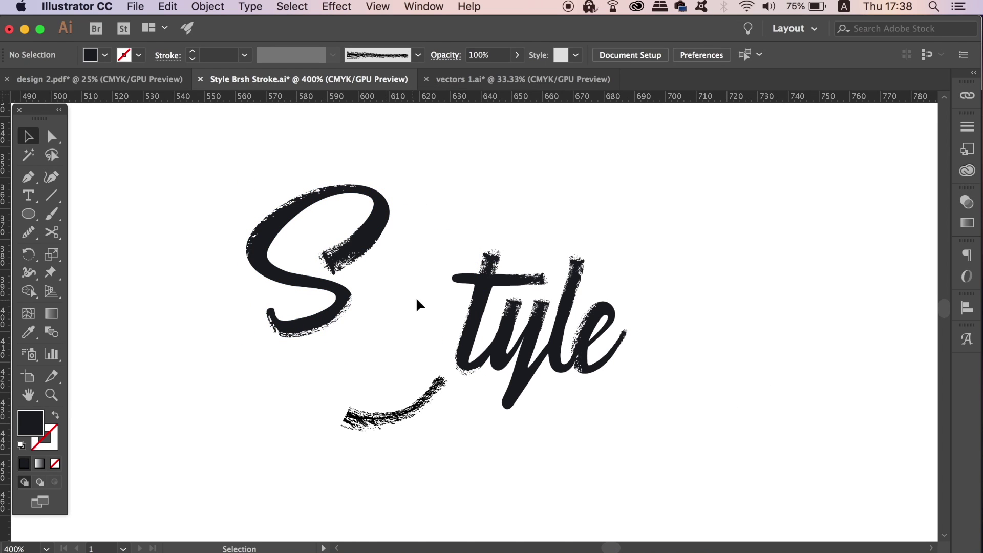
pyautogui.press('super+z')
pyautogui.click(733, 297)
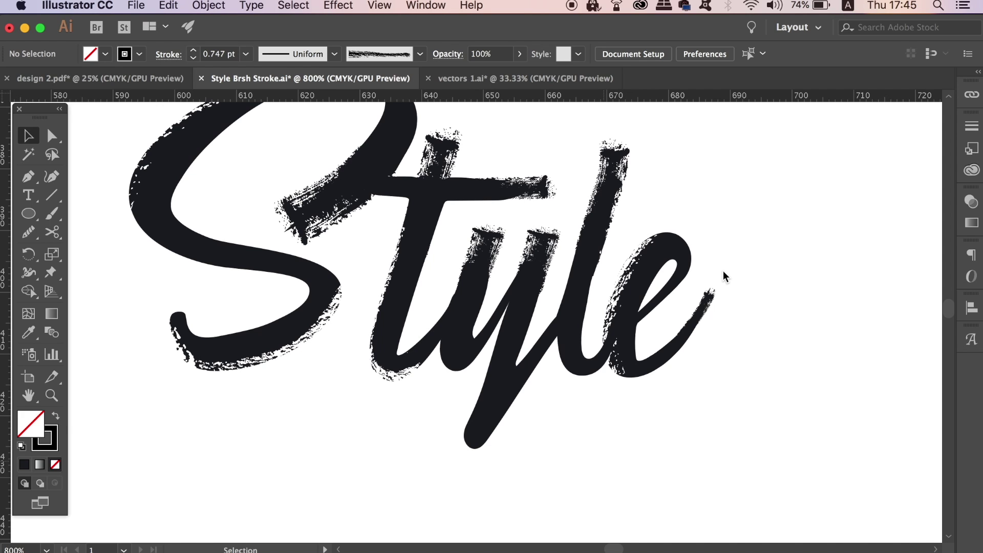
# Copy the middle brush stroke from vectors 1.ai into the Style document
pyautogui.click(493, 83)
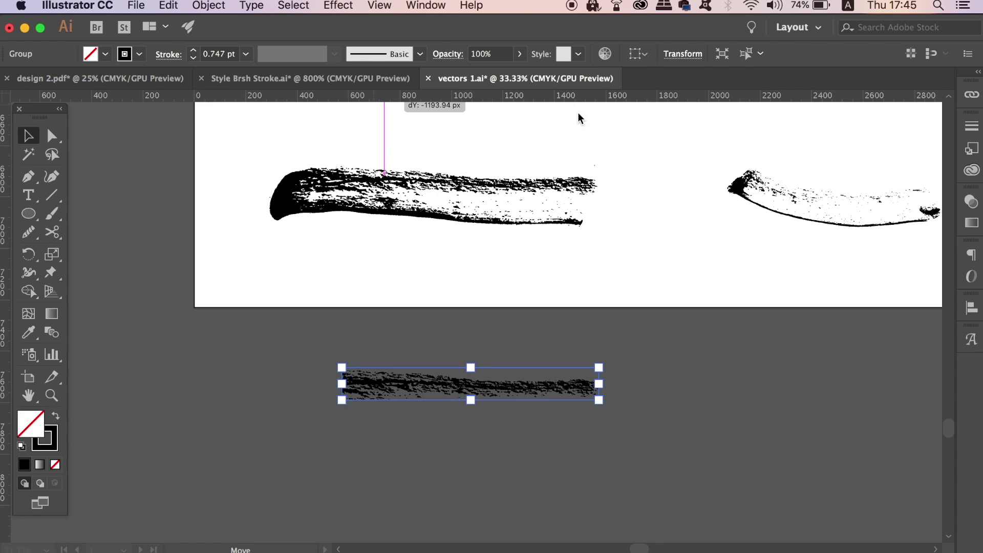
pyautogui.click(637, 223)
pyautogui.moveTo(652, 221); pyautogui.dragTo(502, 408)
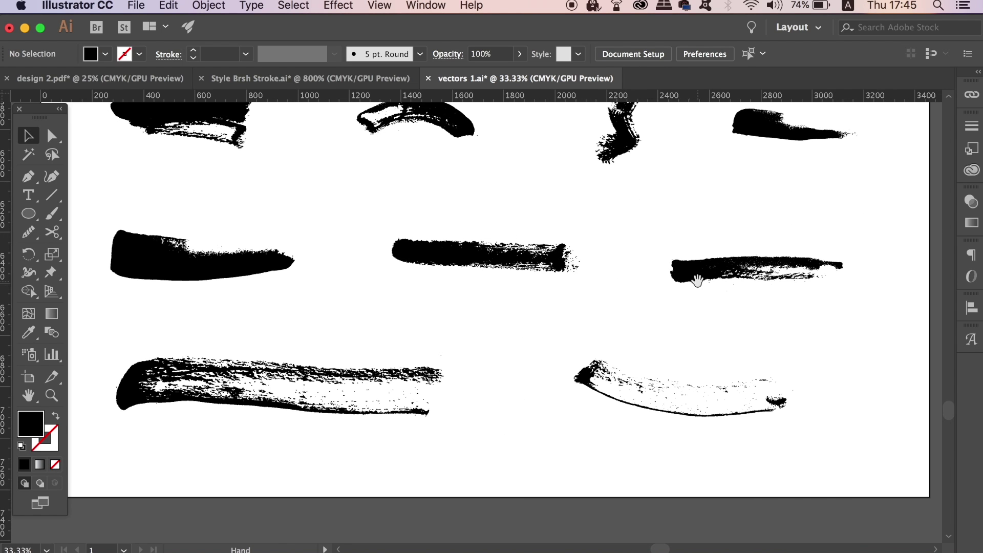
pyautogui.click(532, 264)
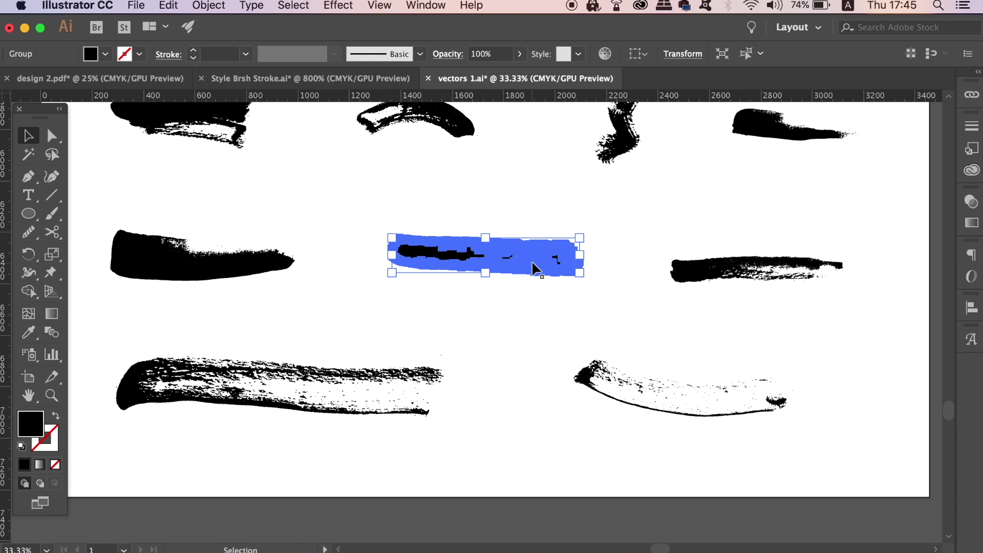
pyautogui.moveTo(532, 264)
pyautogui.mouseDown()
pyautogui.moveTo(409, 141)
pyautogui.moveTo(400, 77)
pyautogui.moveTo(532, 353)
pyautogui.moveTo(585, 408)
pyautogui.mouseUp()
# Scale the brush stroke down, narrow it and place it below the Style lettering
pyautogui.press('super+minus')
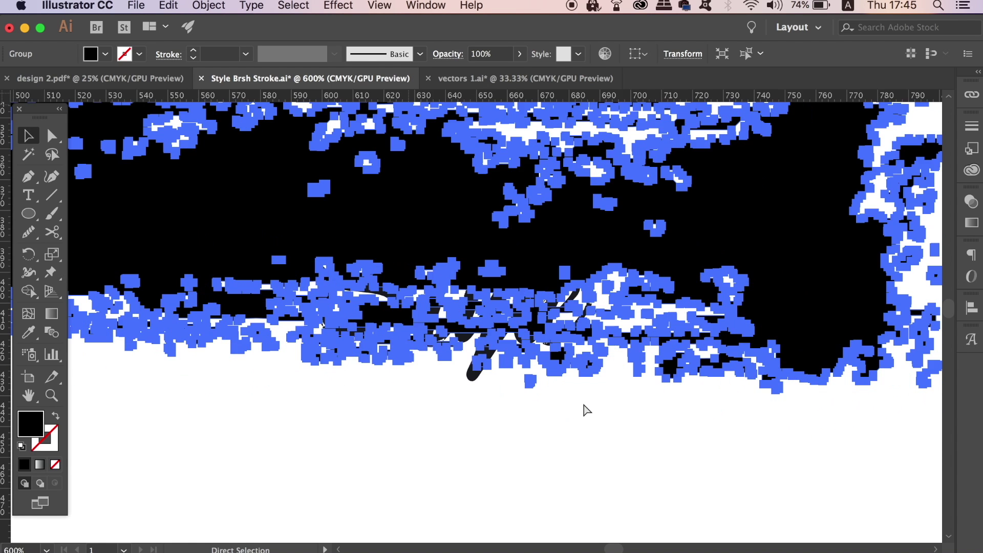
pyautogui.press('super+minus')
pyautogui.press('super+minus')
pyautogui.moveTo(338, 282)
pyautogui.mouseDown()
pyautogui.moveTo(544, 267)
pyautogui.moveTo(507, 287)
pyautogui.moveTo(504, 268)
pyautogui.mouseUp()
pyautogui.moveTo(399, 285)
pyautogui.mouseDown()
pyautogui.moveTo(520, 380)
pyautogui.moveTo(529, 404)
pyautogui.moveTo(487, 382)
pyautogui.moveTo(418, 373)
pyautogui.mouseUp()
pyautogui.click(480, 433)
pyautogui.press('super+plus')
pyautogui.press('super+plus')
pyautogui.press('super+plus')
pyautogui.press('super+plus')
pyautogui.scroll(-5, 480, 385)
pyautogui.moveTo(254, 419); pyautogui.dragTo(513, 288)
pyautogui.press('super+plus')
pyautogui.press('super+plus')
pyautogui.press('super+plus')
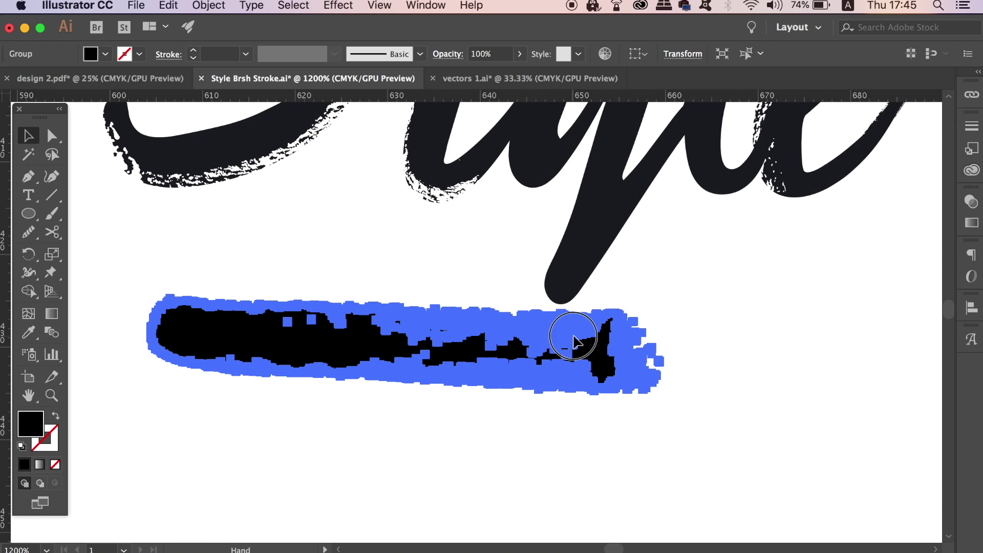
pyautogui.moveTo(574, 341); pyautogui.dragTo(530, 409)
pyautogui.moveTo(613, 459)
pyautogui.mouseDown()
pyautogui.moveTo(532, 451)
pyautogui.moveTo(493, 410)
pyautogui.moveTo(504, 410)
pyautogui.mouseUp()
# Recolour the stroke with the letters' dark colour using Eyedropper, then rotate it about 250°
pyautogui.press('i')
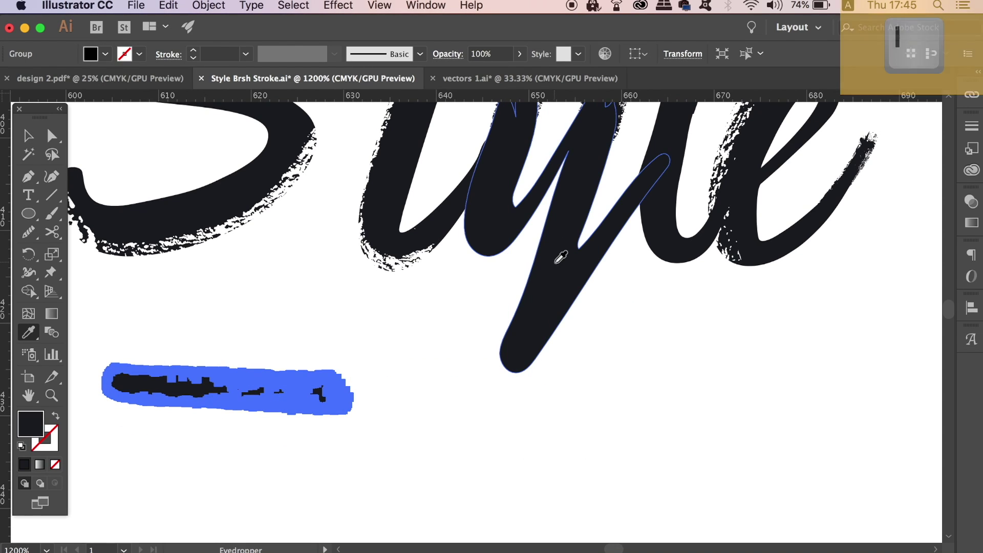
pyautogui.click(27, 135)
pyautogui.click(293, 256)
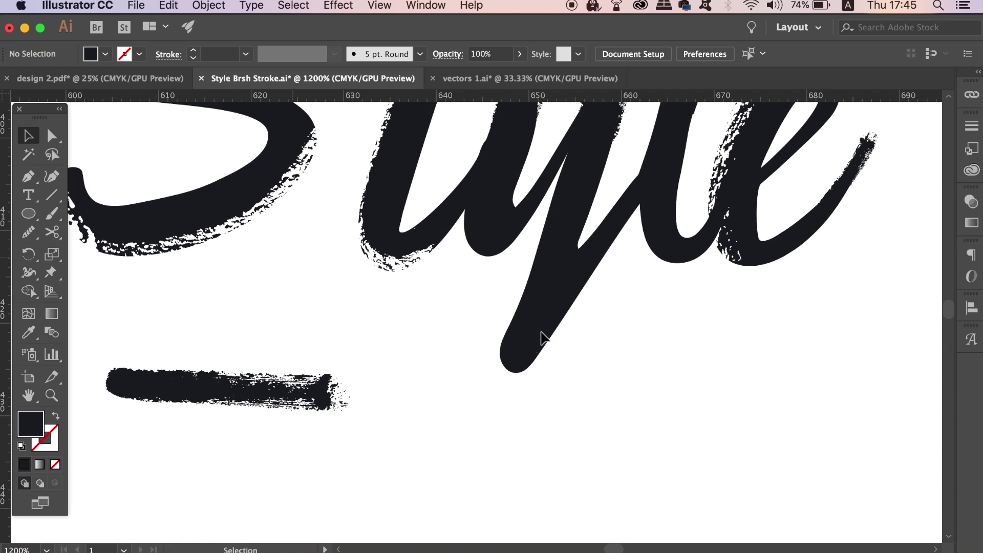
pyautogui.click(332, 383)
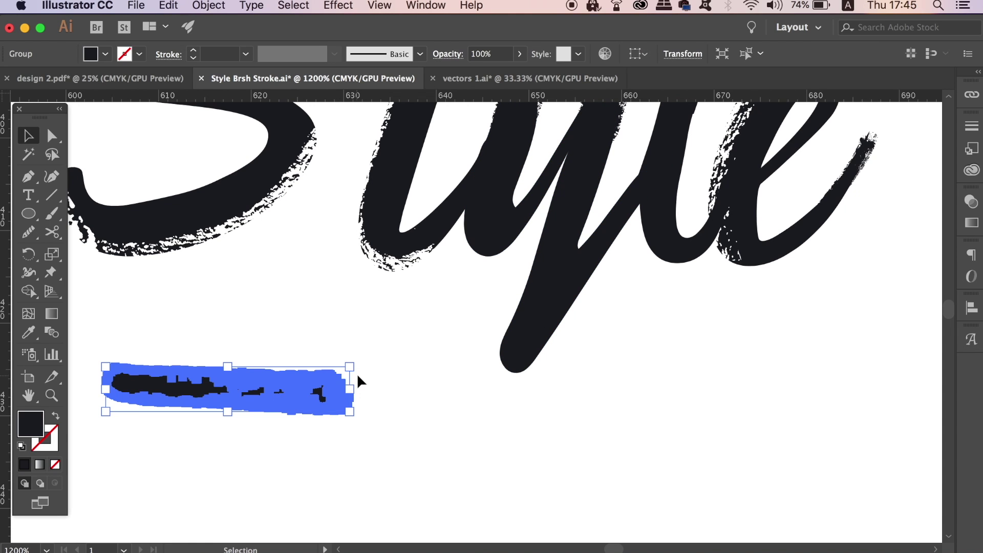
pyautogui.moveTo(360, 370)
pyautogui.mouseDown()
pyautogui.moveTo(326, 432)
pyautogui.moveTo(223, 472)
pyautogui.moveTo(211, 450)
pyautogui.mouseUp()
pyautogui.click(328, 397)
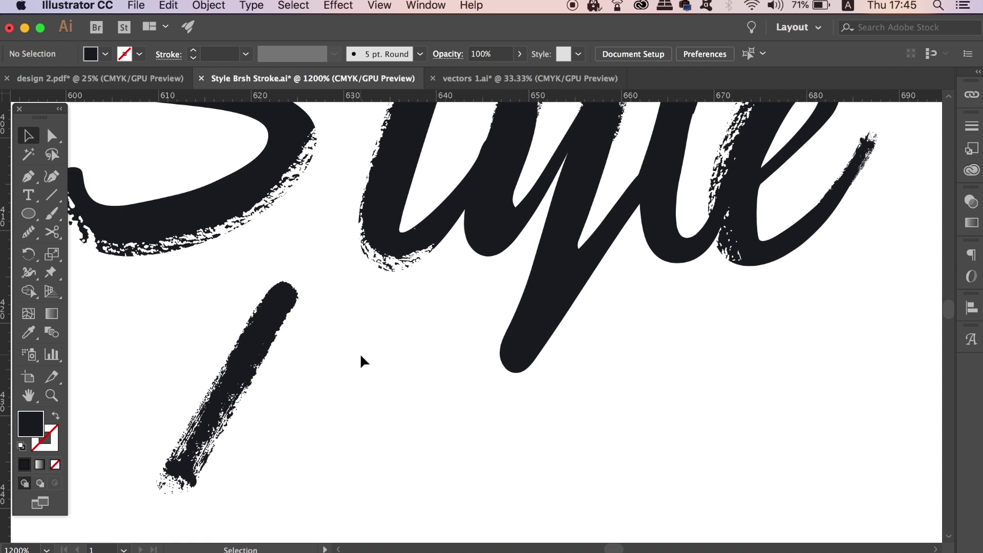
pyautogui.press('p')
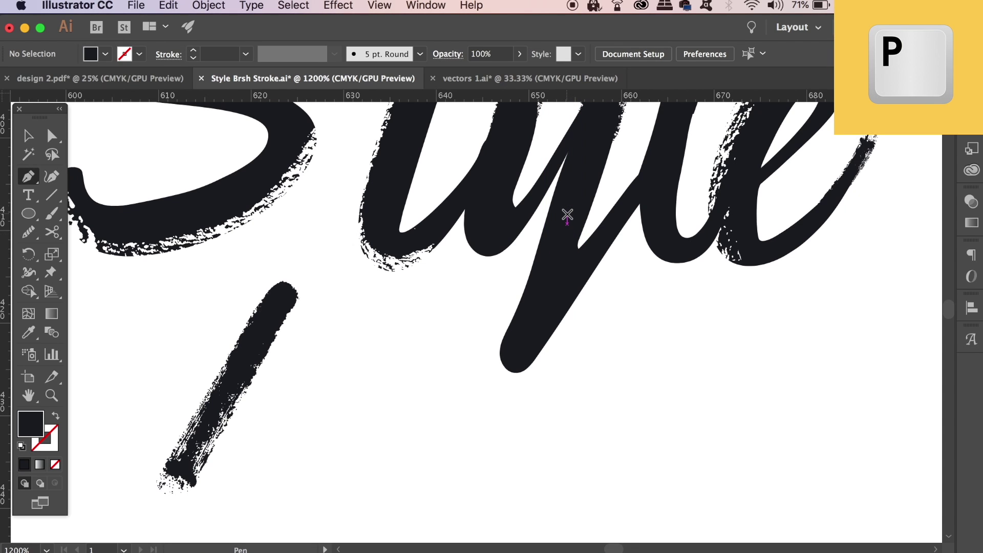
# Draw a short curved path following the y's tail, move it below, and swap to stroke-only
pyautogui.click(567, 215)
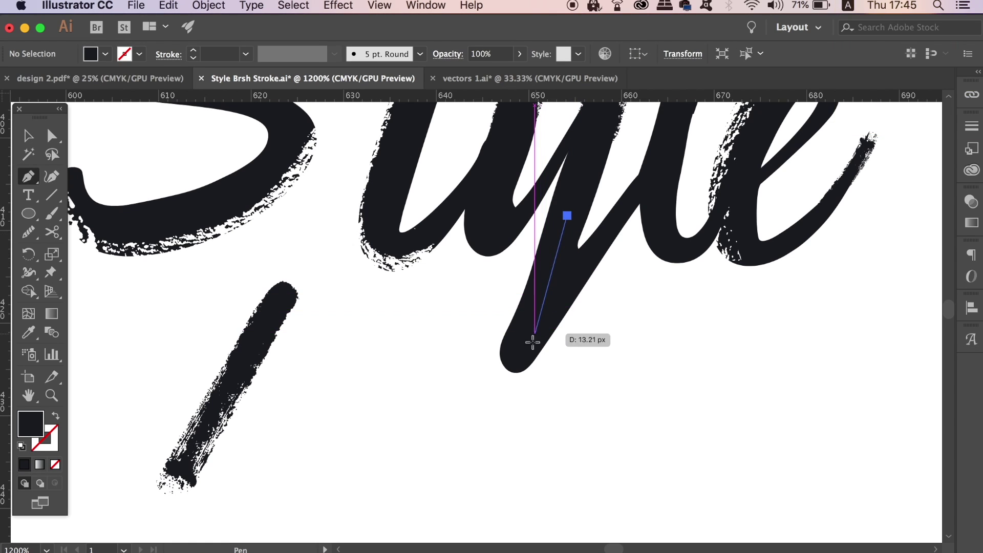
pyautogui.moveTo(524, 357); pyautogui.dragTo(505, 402)
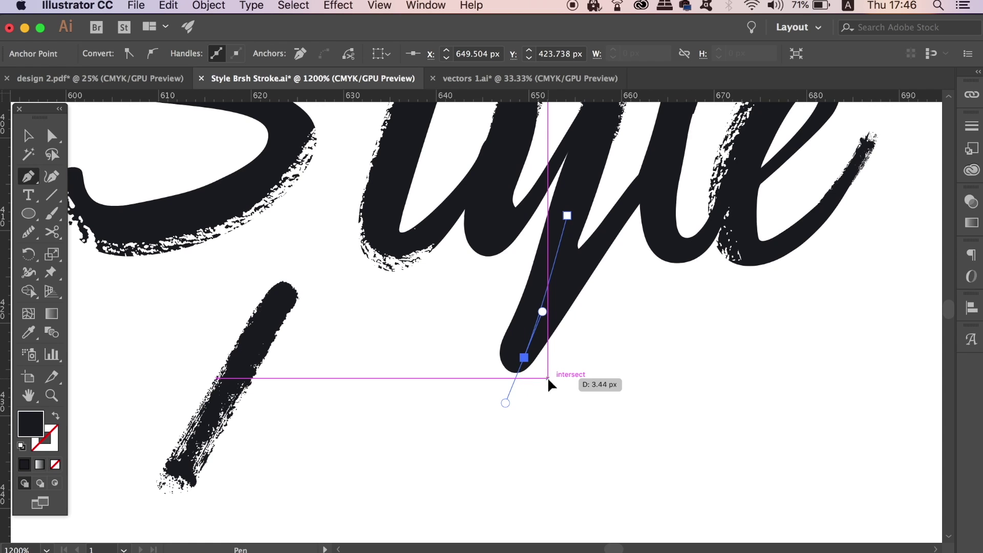
pyautogui.press('v')
pyautogui.moveTo(555, 294); pyautogui.dragTo(645, 397)
pyautogui.hotkey('shift', 'x')
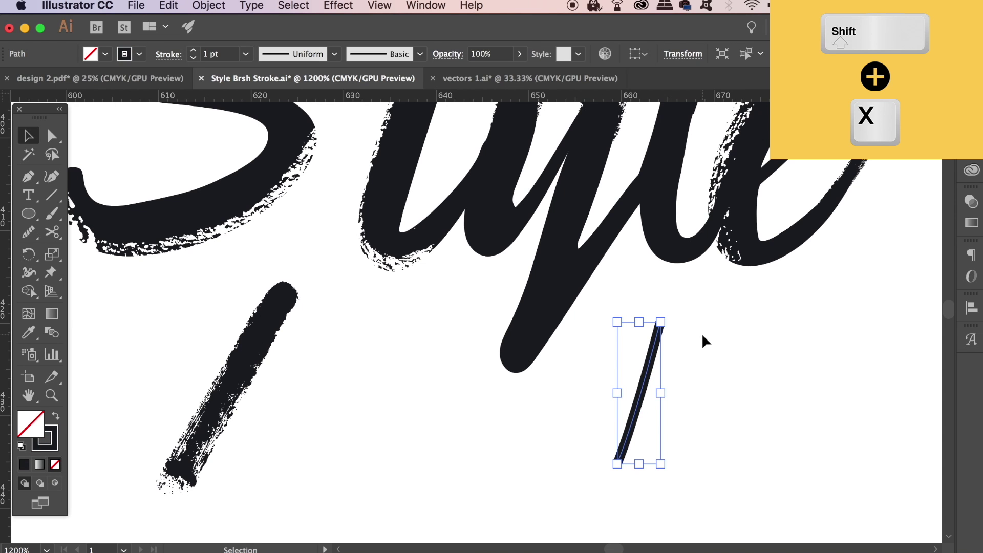
pyautogui.moveTo(774, 314); pyautogui.dragTo(500, 296)
# Open the Brushes panel, select the left brush-stroke group, start an Art Brush, then cancel
pyautogui.click(425, 5)
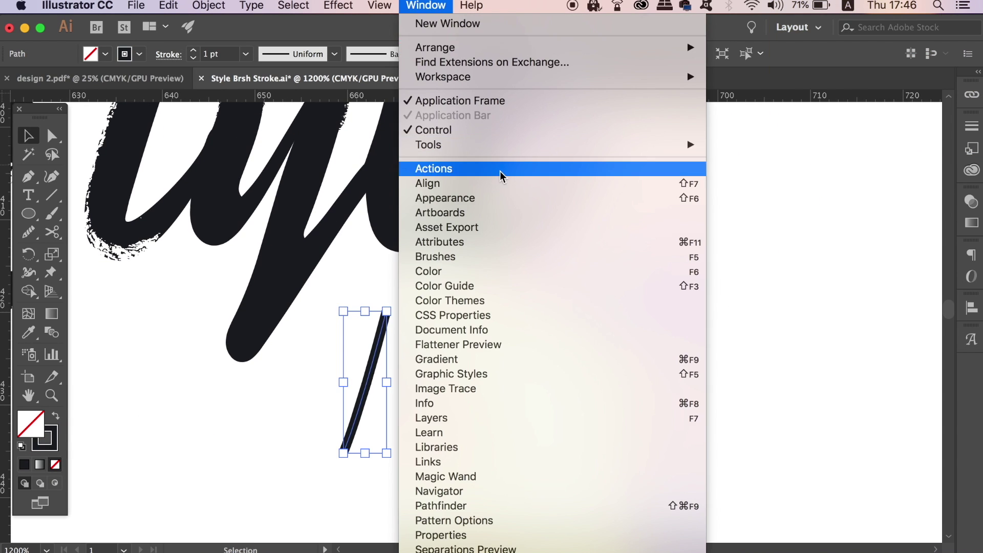
pyautogui.click(518, 264)
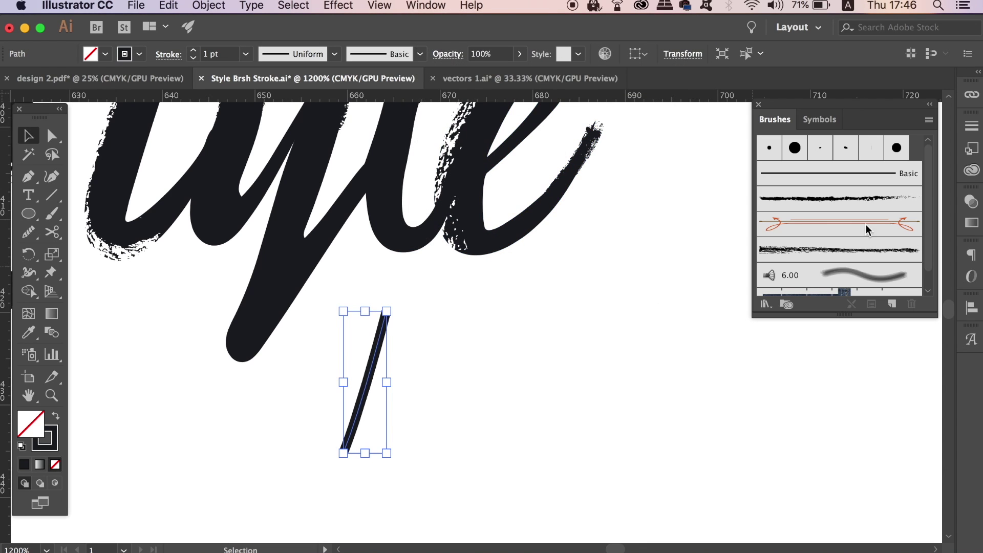
pyautogui.click(579, 355)
pyautogui.hscroll(-5, 612, 358)
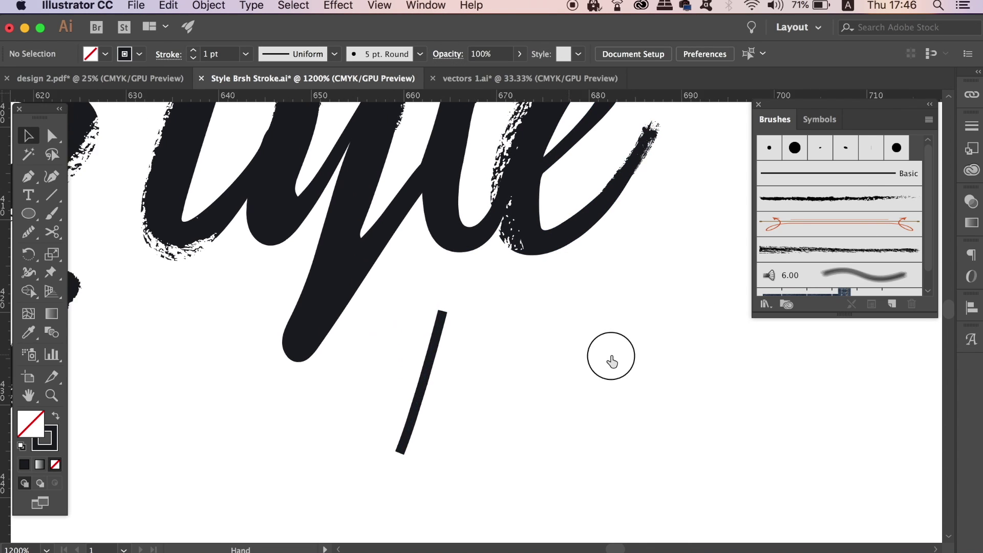
pyautogui.click(104, 311)
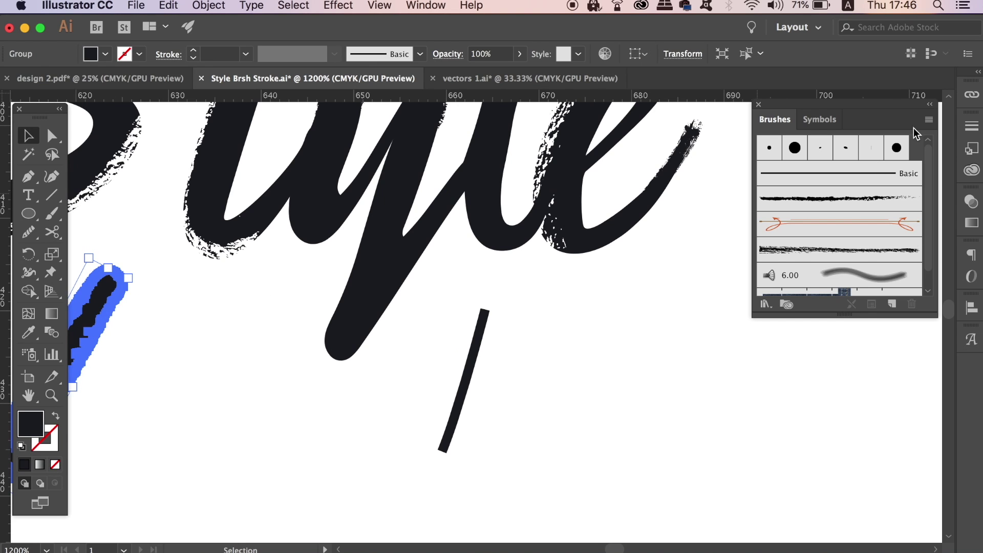
pyautogui.click(929, 126)
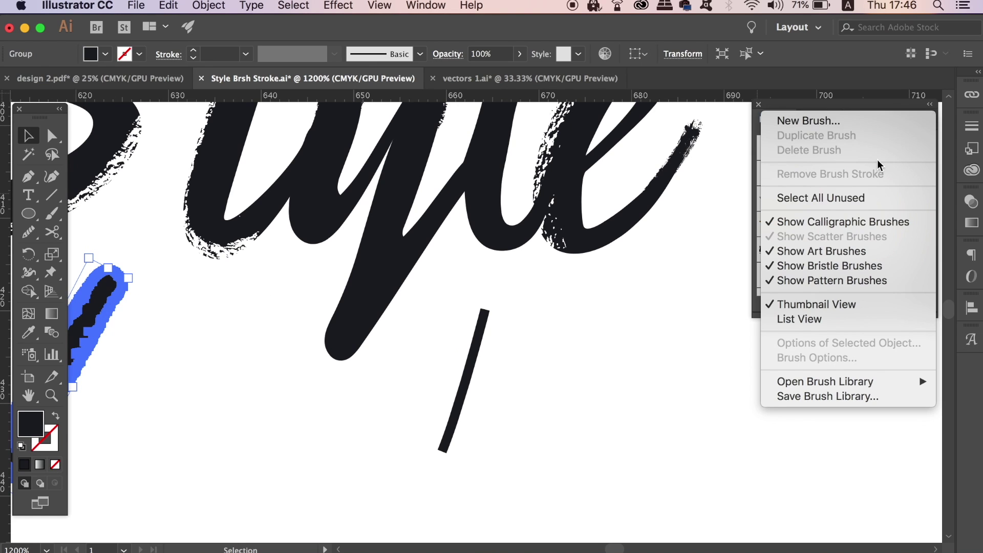
pyautogui.click(868, 129)
pyautogui.click(562, 235)
pyautogui.click(666, 305)
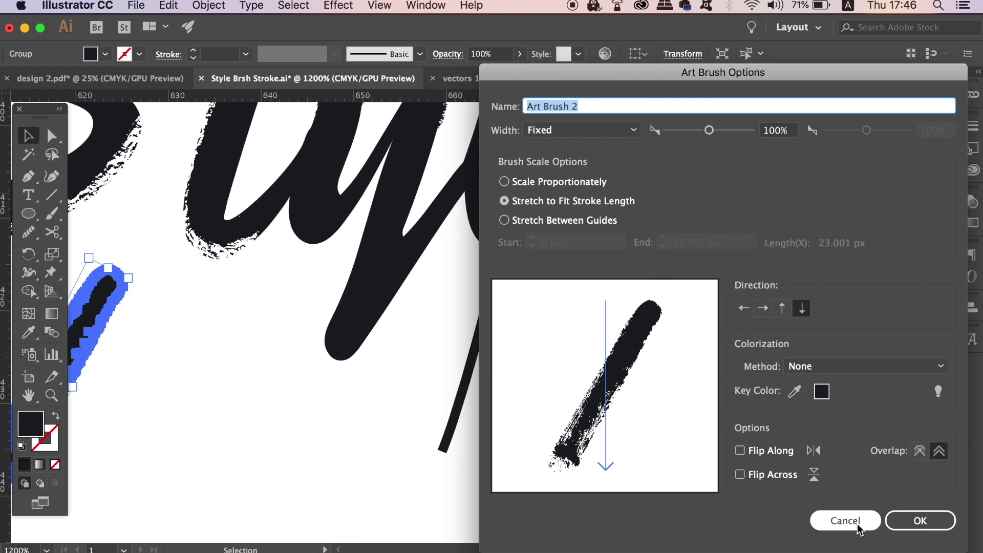
pyautogui.click(845, 520)
# Rotate the brush-stroke shape upright to 269° and create a new Art Brush from it
pyautogui.moveTo(87, 320); pyautogui.dragTo(218, 334)
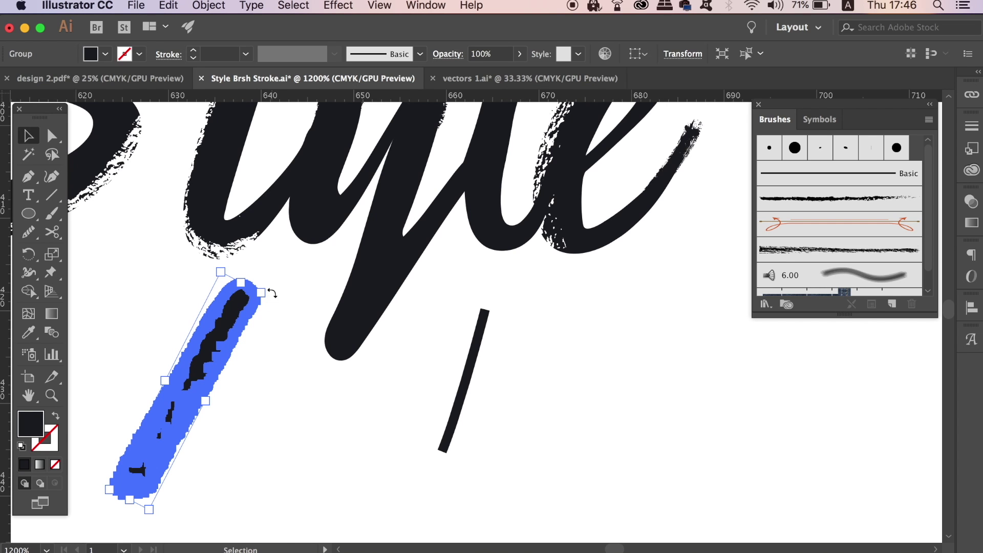
pyautogui.moveTo(271, 294); pyautogui.dragTo(213, 248)
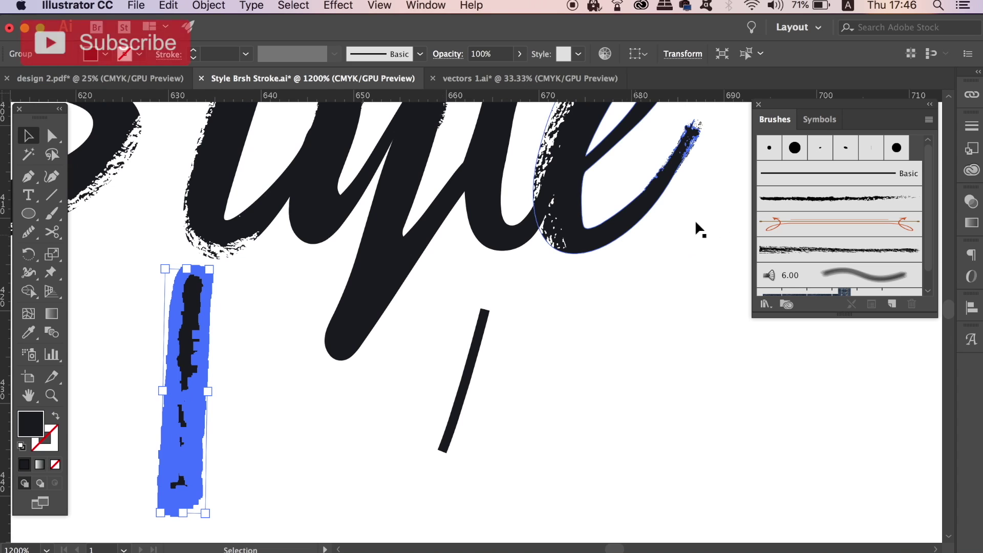
pyautogui.click(934, 121)
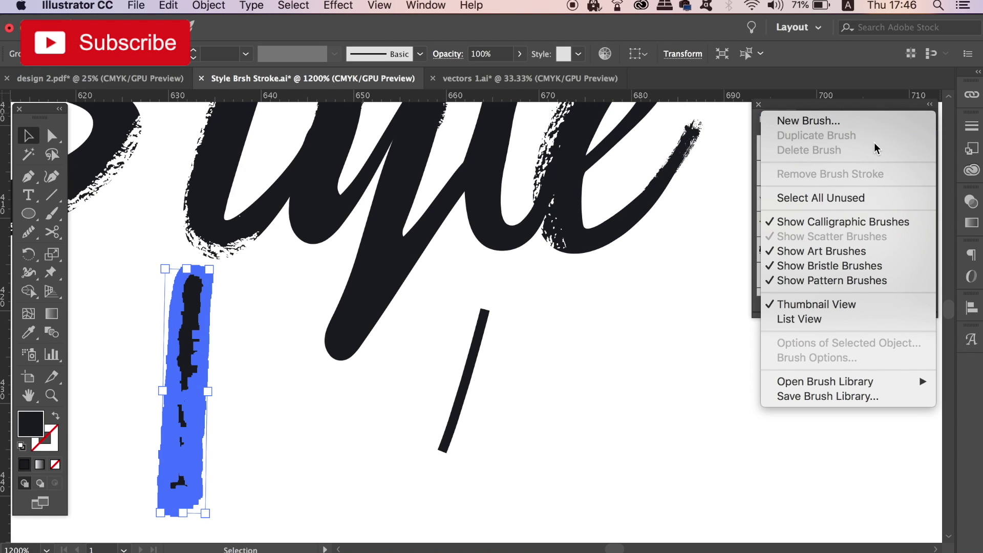
pyautogui.click(877, 135)
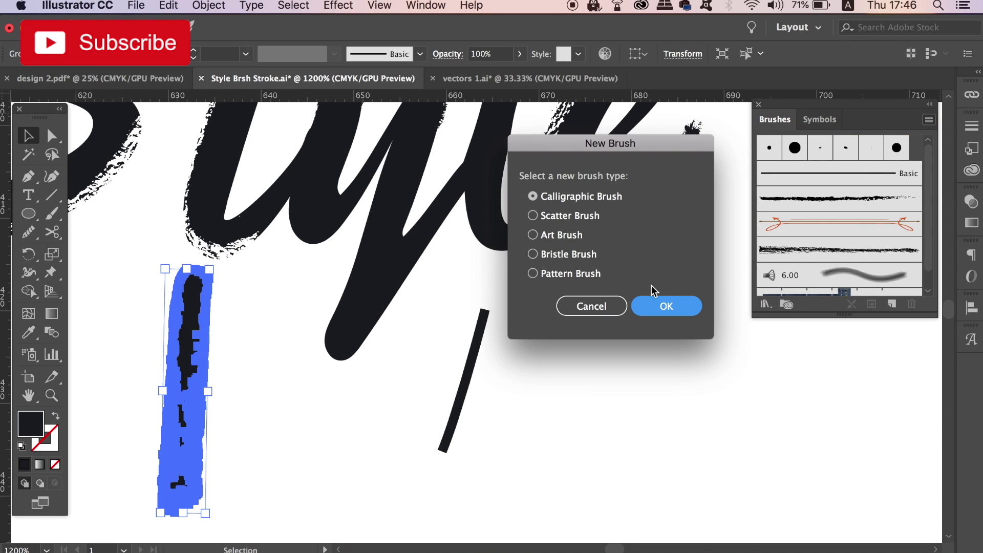
pyautogui.click(582, 234)
pyautogui.click(649, 305)
# Apply Art Brush 2 to the thin line, delete the source stroke, and move the line onto the y
pyautogui.click(917, 518)
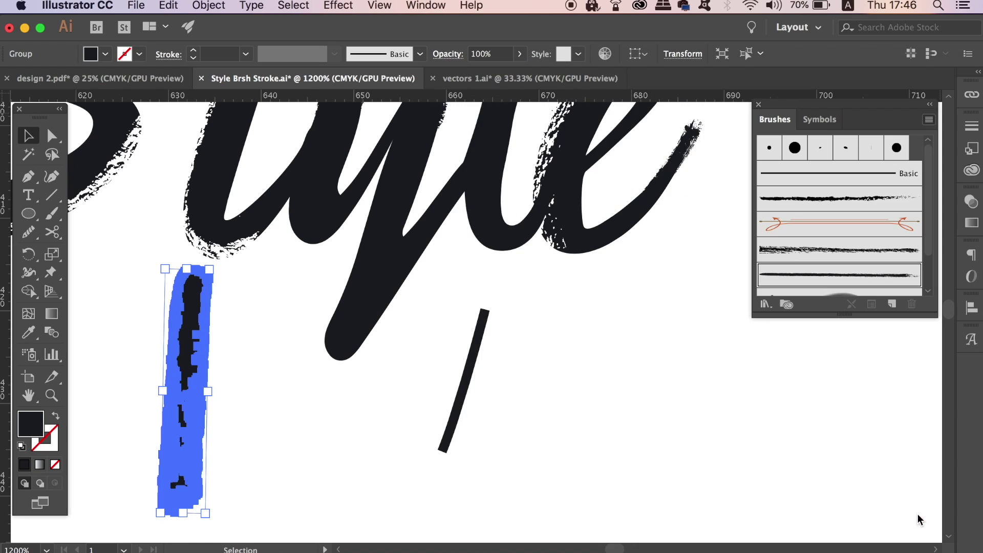
pyautogui.click(476, 346)
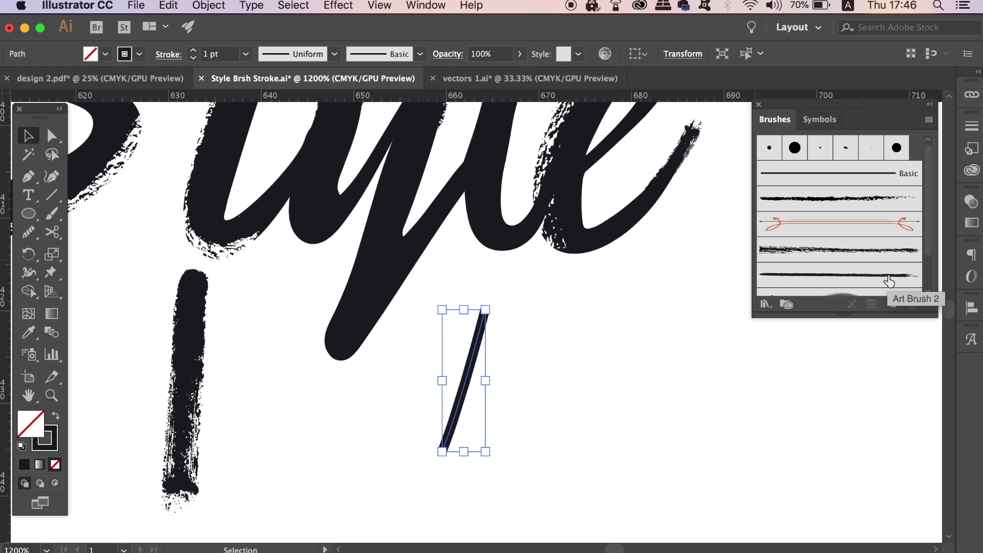
pyautogui.click(888, 281)
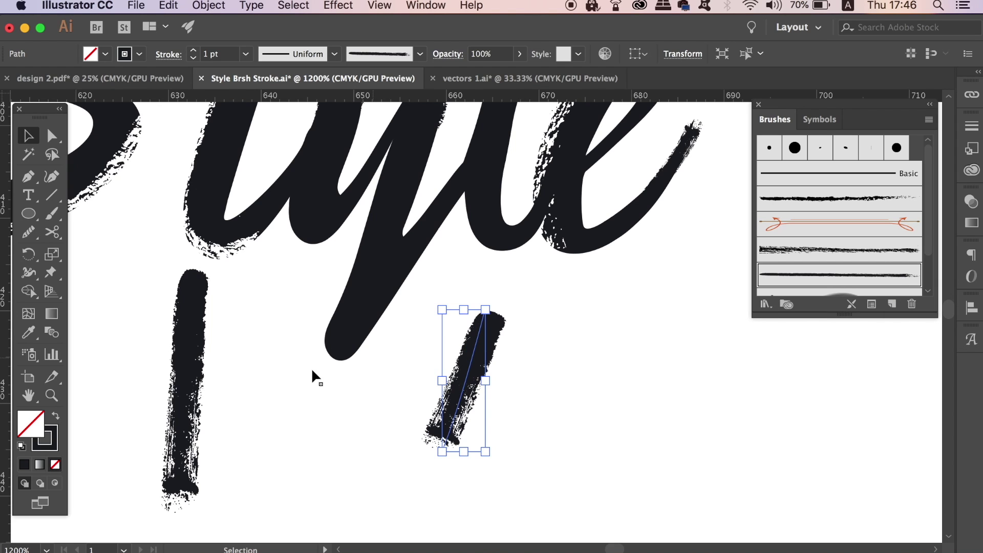
pyautogui.click(187, 386)
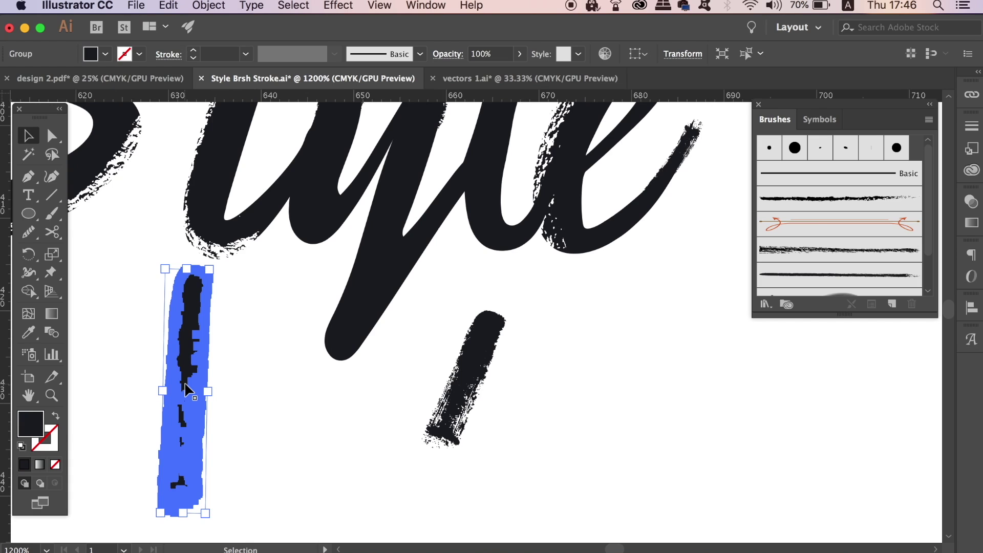
pyautogui.press('Delete')
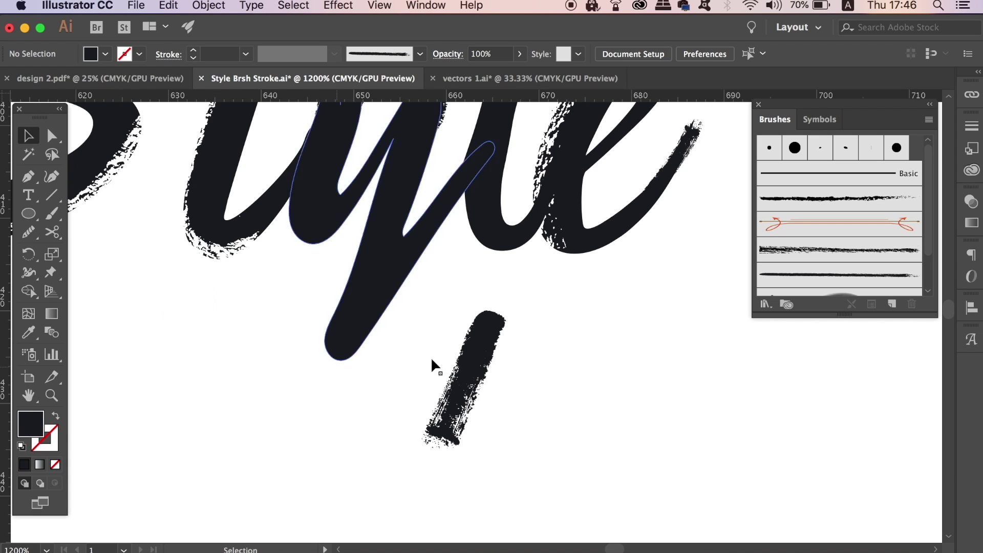
pyautogui.moveTo(482, 353)
pyautogui.mouseDown()
pyautogui.moveTo(410, 318)
pyautogui.moveTo(384, 269)
pyautogui.mouseUp()
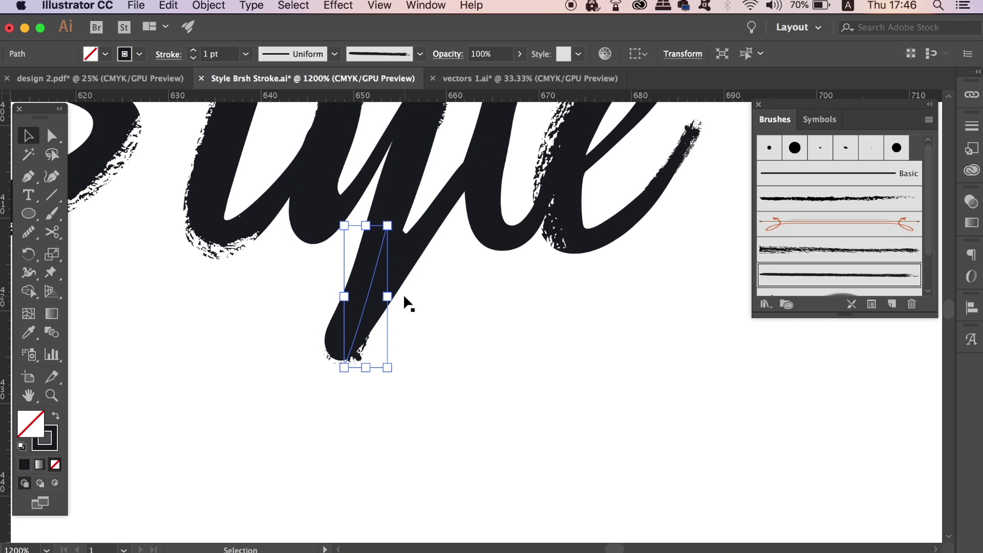
# Pull the y's lower anchors and curve handles up inside the brush stroke with Direct Selection
pyautogui.click(465, 290)
pyautogui.press('super+equal')
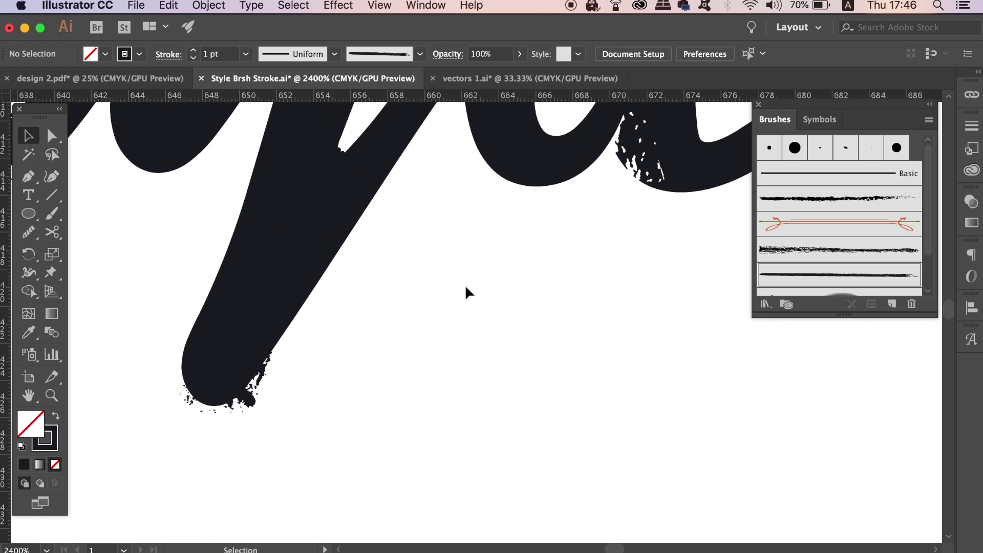
pyautogui.moveTo(420, 270); pyautogui.dragTo(511, 377)
pyautogui.click(426, 198)
pyautogui.press('a')
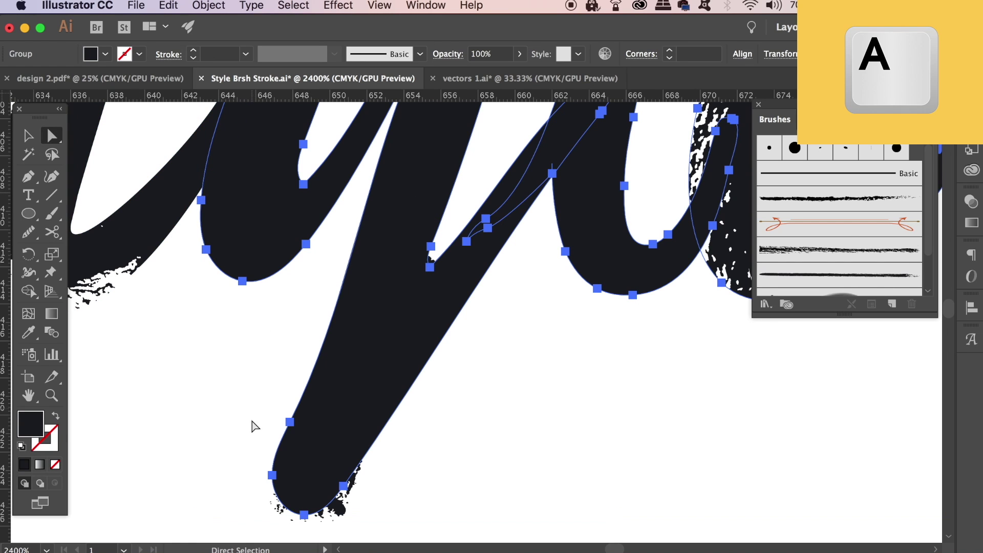
pyautogui.moveTo(291, 424)
pyautogui.mouseDown()
pyautogui.moveTo(333, 351)
pyautogui.moveTo(342, 362)
pyautogui.mouseUp()
pyautogui.moveTo(395, 250); pyautogui.dragTo(340, 360)
pyautogui.click(272, 476)
pyautogui.moveTo(274, 484)
pyautogui.mouseDown()
pyautogui.moveTo(363, 366)
pyautogui.moveTo(363, 385)
pyautogui.mouseUp()
pyautogui.moveTo(352, 491); pyautogui.dragTo(432, 348)
pyautogui.click(407, 389)
# Check the word, then nudge the path's top anchor near the y stem slightly down
pyautogui.press('super+0')
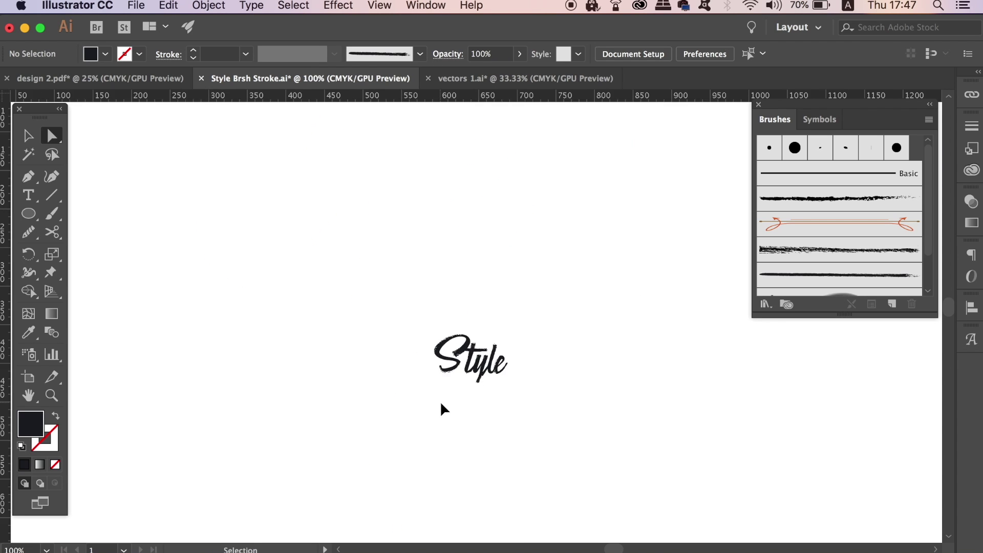
pyautogui.press('super+equal')
pyautogui.press('super+equal')
pyautogui.press('super+equal')
pyautogui.press('super+equal')
pyautogui.press('super+equal')
pyautogui.press('super+equal')
pyautogui.scroll(1, 454, 322)
pyautogui.click(432, 295)
pyautogui.click(432, 312)
pyautogui.click(386, 388)
pyautogui.click(377, 423)
pyautogui.press('super+equal')
pyautogui.moveTo(386, 316); pyautogui.dragTo(416, 220)
pyautogui.moveTo(450, 187); pyautogui.dragTo(444, 201)
# Draw a new Pen path down along the y stem and apply the textured brush
pyautogui.press('shift+super+a')
pyautogui.press('p')
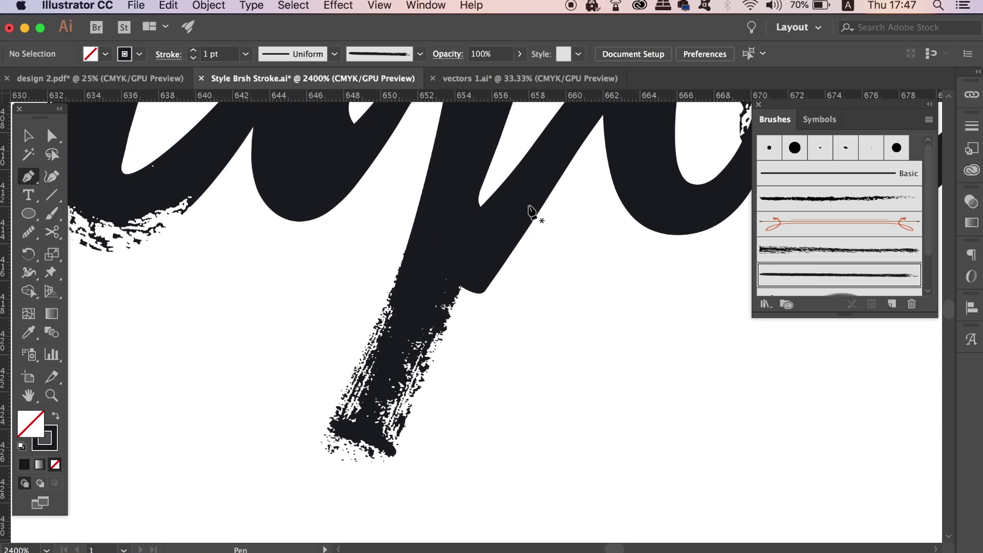
pyautogui.click(521, 211)
pyautogui.moveTo(392, 413); pyautogui.dragTo(395, 415)
pyautogui.click(28, 137)
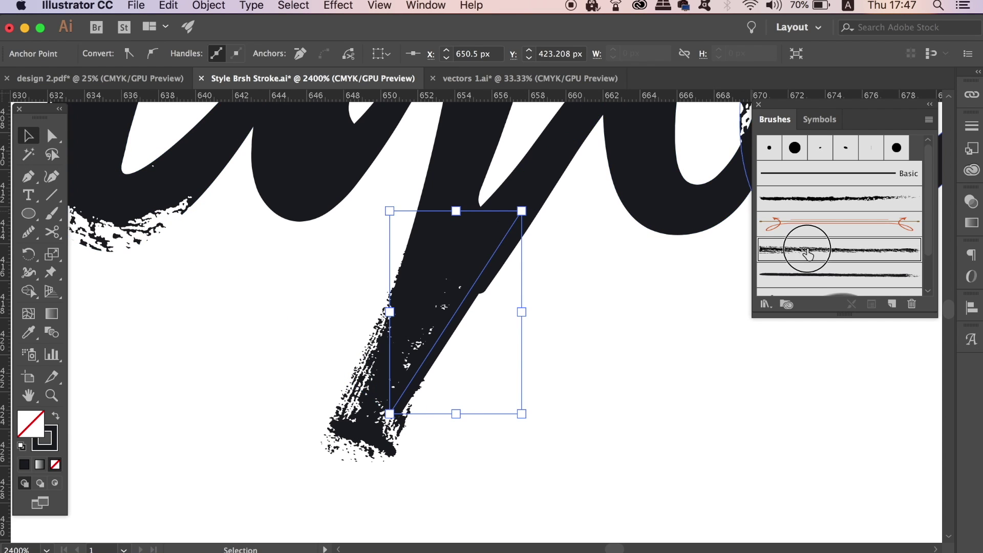
pyautogui.click(807, 251)
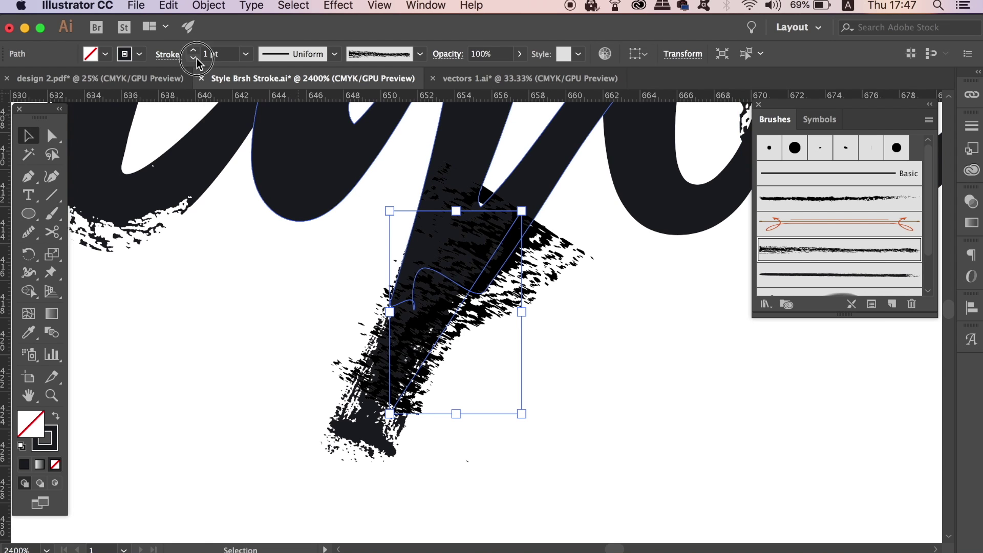
# Reduce the new path's stroke weight to 0.25 pt
pyautogui.click(197, 59)
pyautogui.click(196, 59)
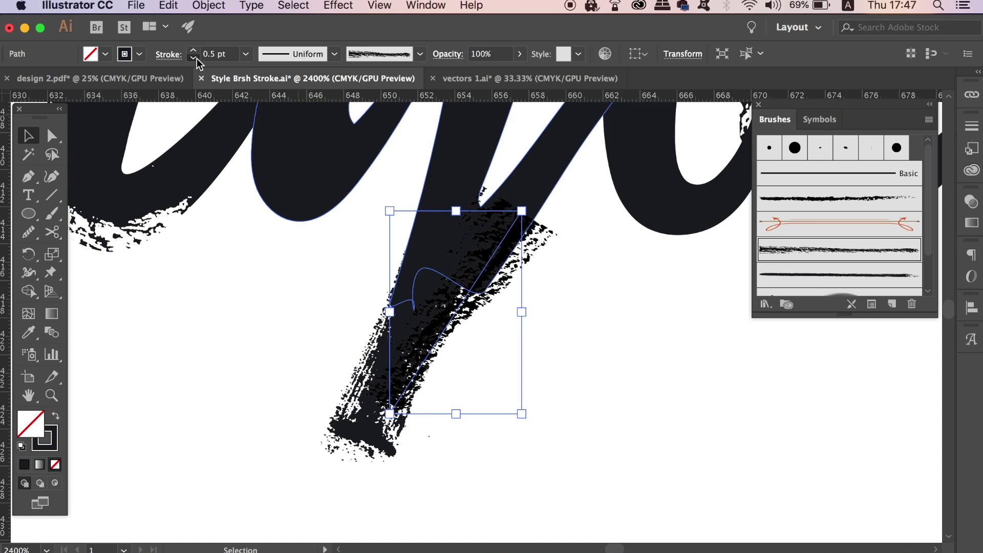
pyautogui.click(197, 59)
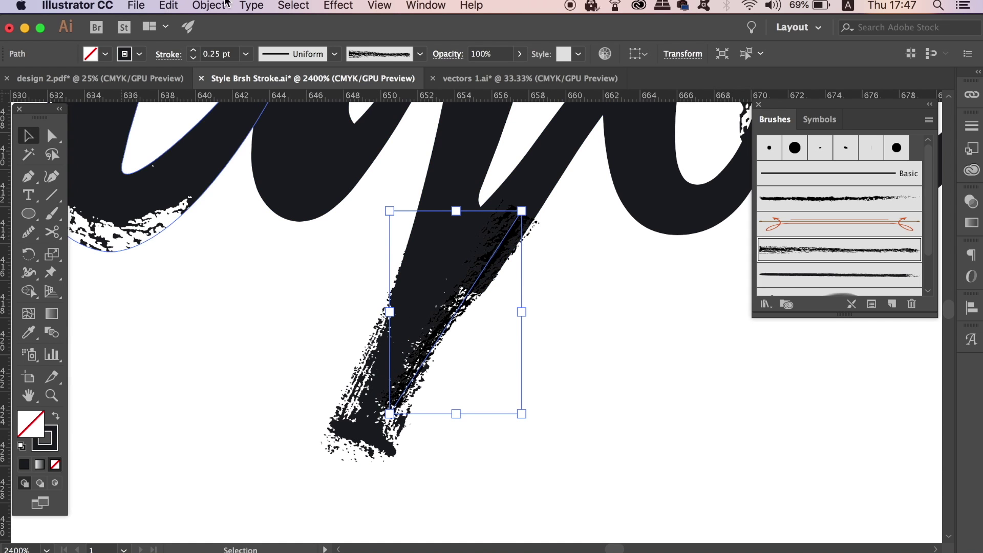
pyautogui.click(217, 5)
pyautogui.moveTo(264, 335)
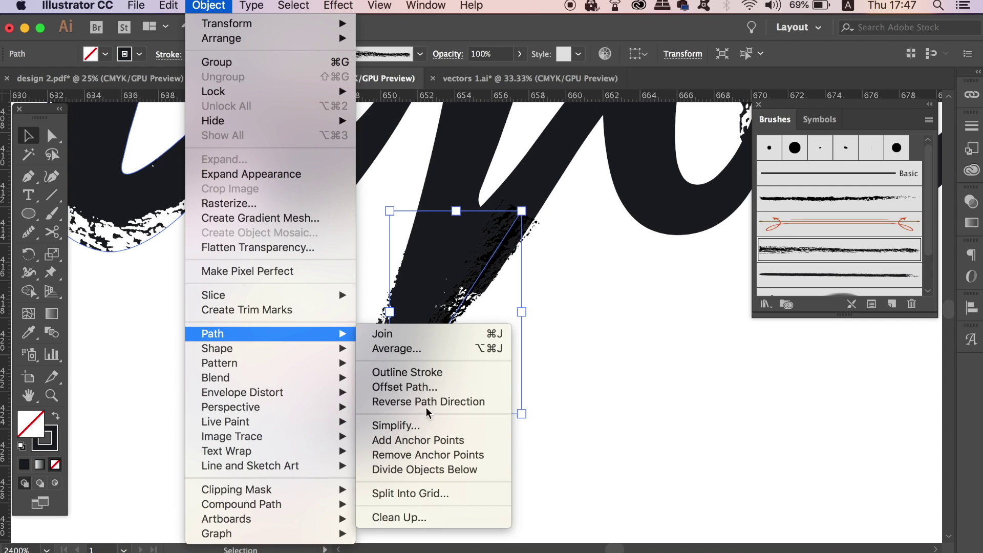
# Outline the thin brush stroke, then rotate one piece and move it along the y stem
pyautogui.click(439, 372)
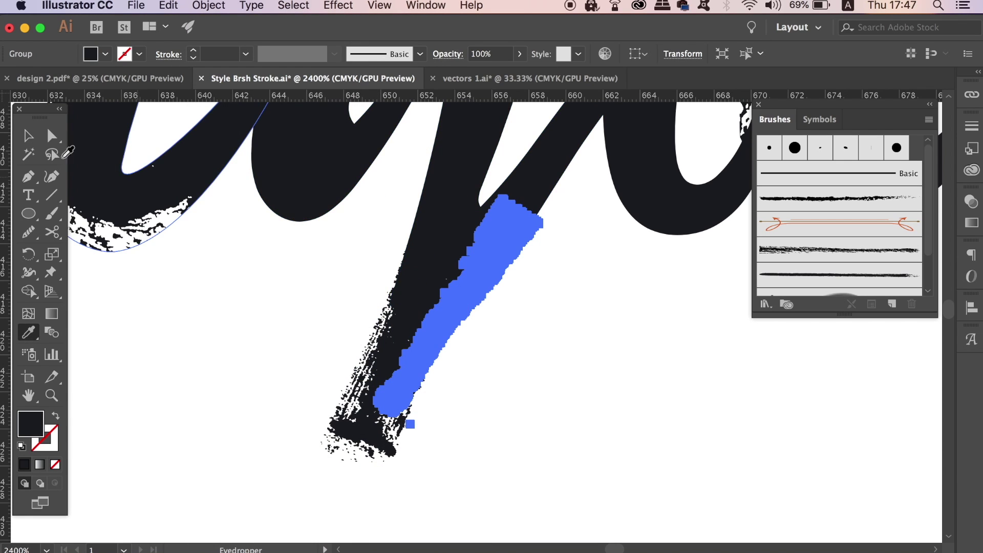
pyautogui.click(296, 233)
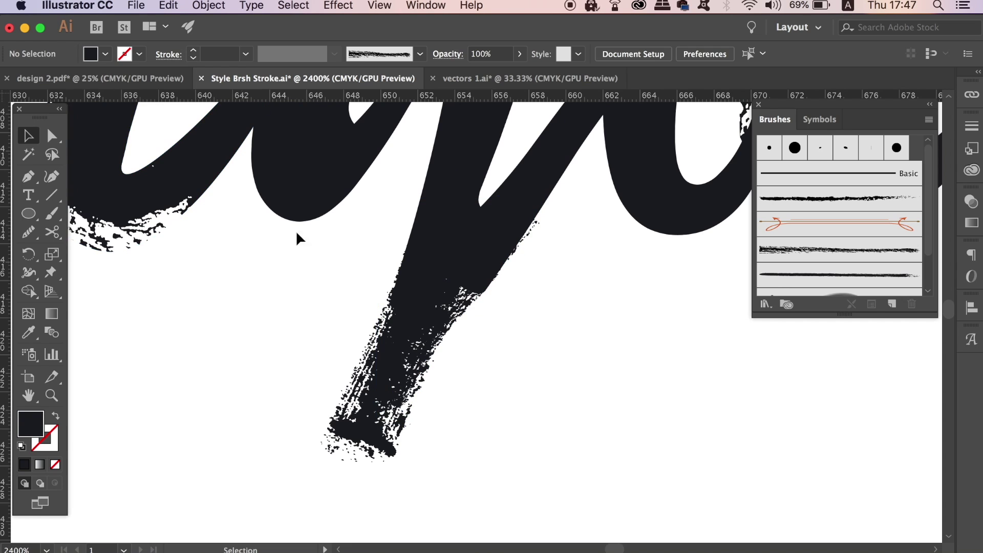
pyautogui.click(466, 325)
pyautogui.moveTo(546, 433); pyautogui.dragTo(552, 411)
pyautogui.moveTo(470, 316); pyautogui.dragTo(454, 358)
pyautogui.click(692, 393)
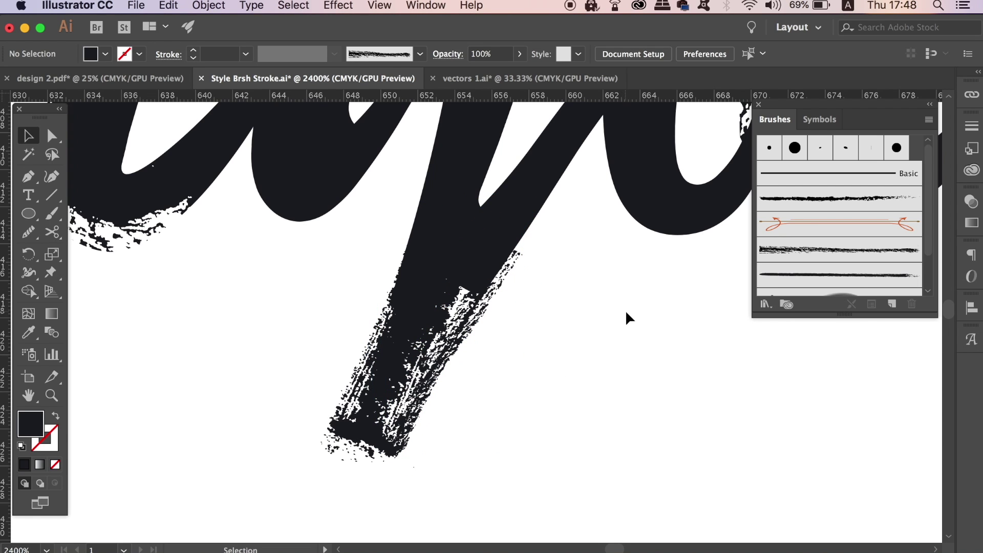
# Drag an anchor of the y's outline down with Direct Selection to blend with the stroke
pyautogui.press('super+minus')
pyautogui.press('super+minus')
pyautogui.press('super+equal')
pyautogui.press('super+equal')
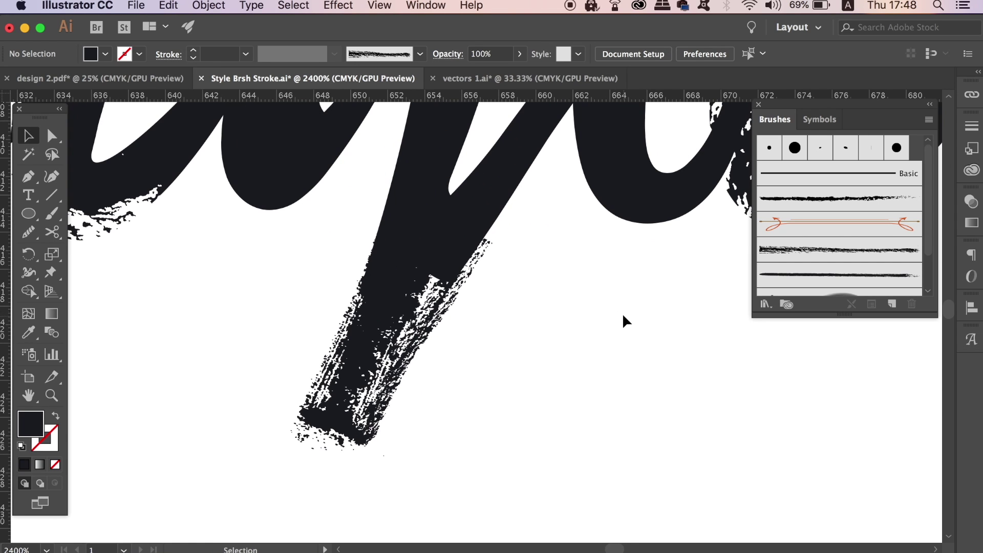
pyautogui.press('a')
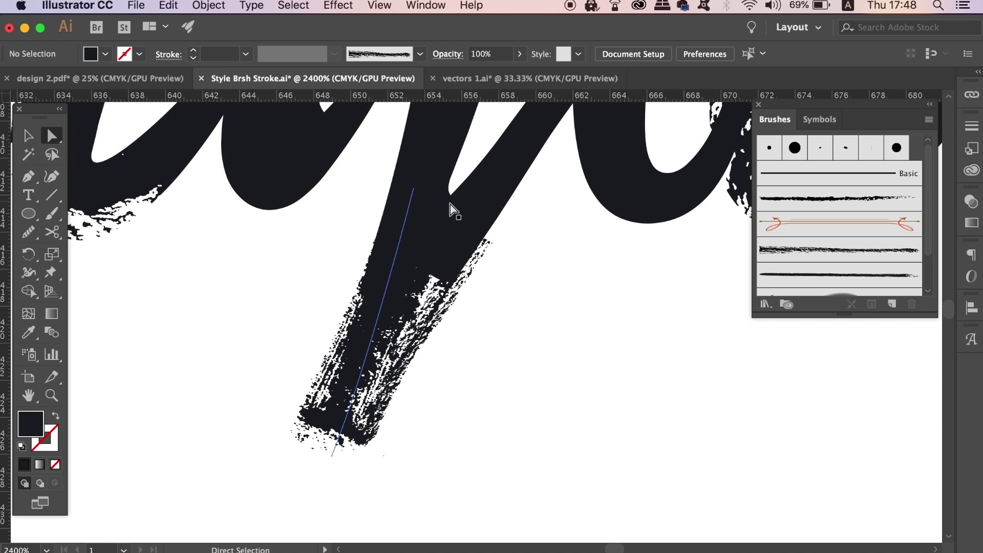
pyautogui.click(450, 195)
pyautogui.click(450, 174)
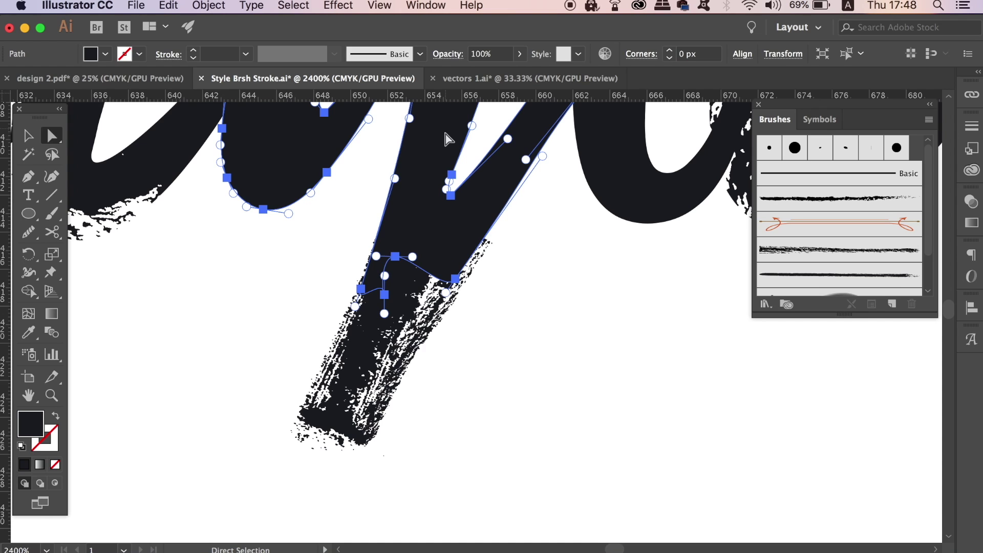
pyautogui.moveTo(412, 263); pyautogui.dragTo(383, 363)
pyautogui.click(523, 388)
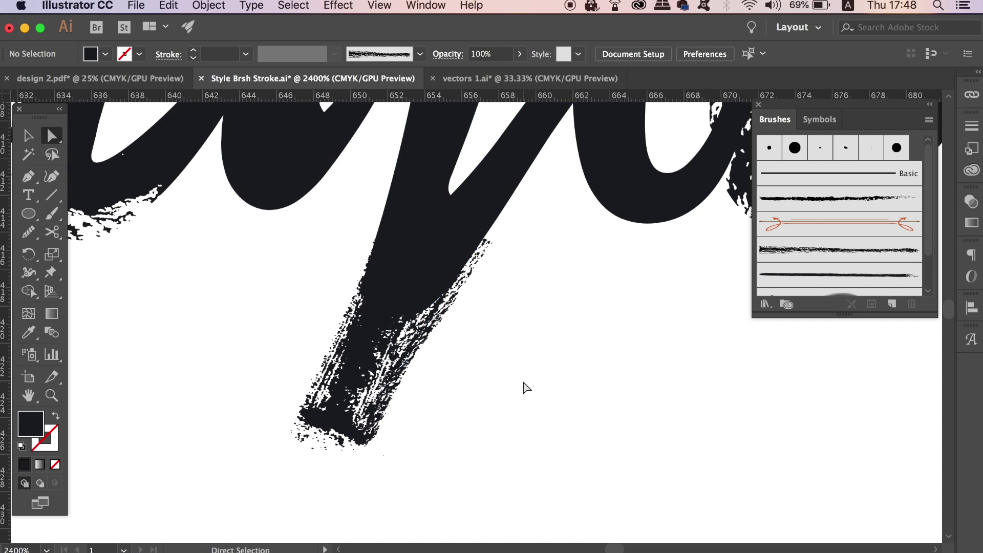